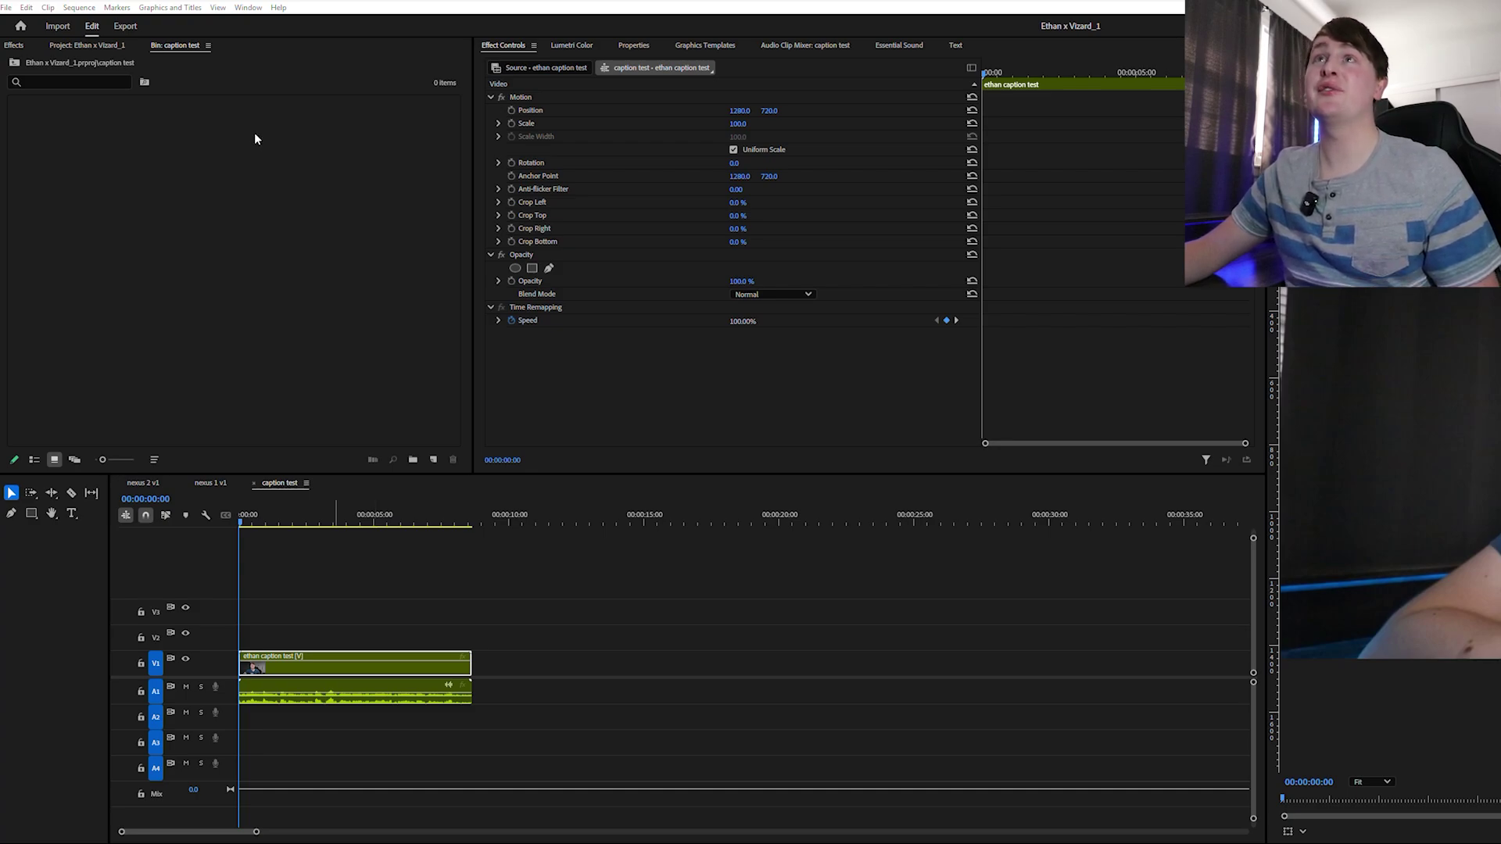
# Open the FireCut extension and go to its Add captions feature
pyautogui.click(247, 9)
pyautogui.moveTo(291, 55)
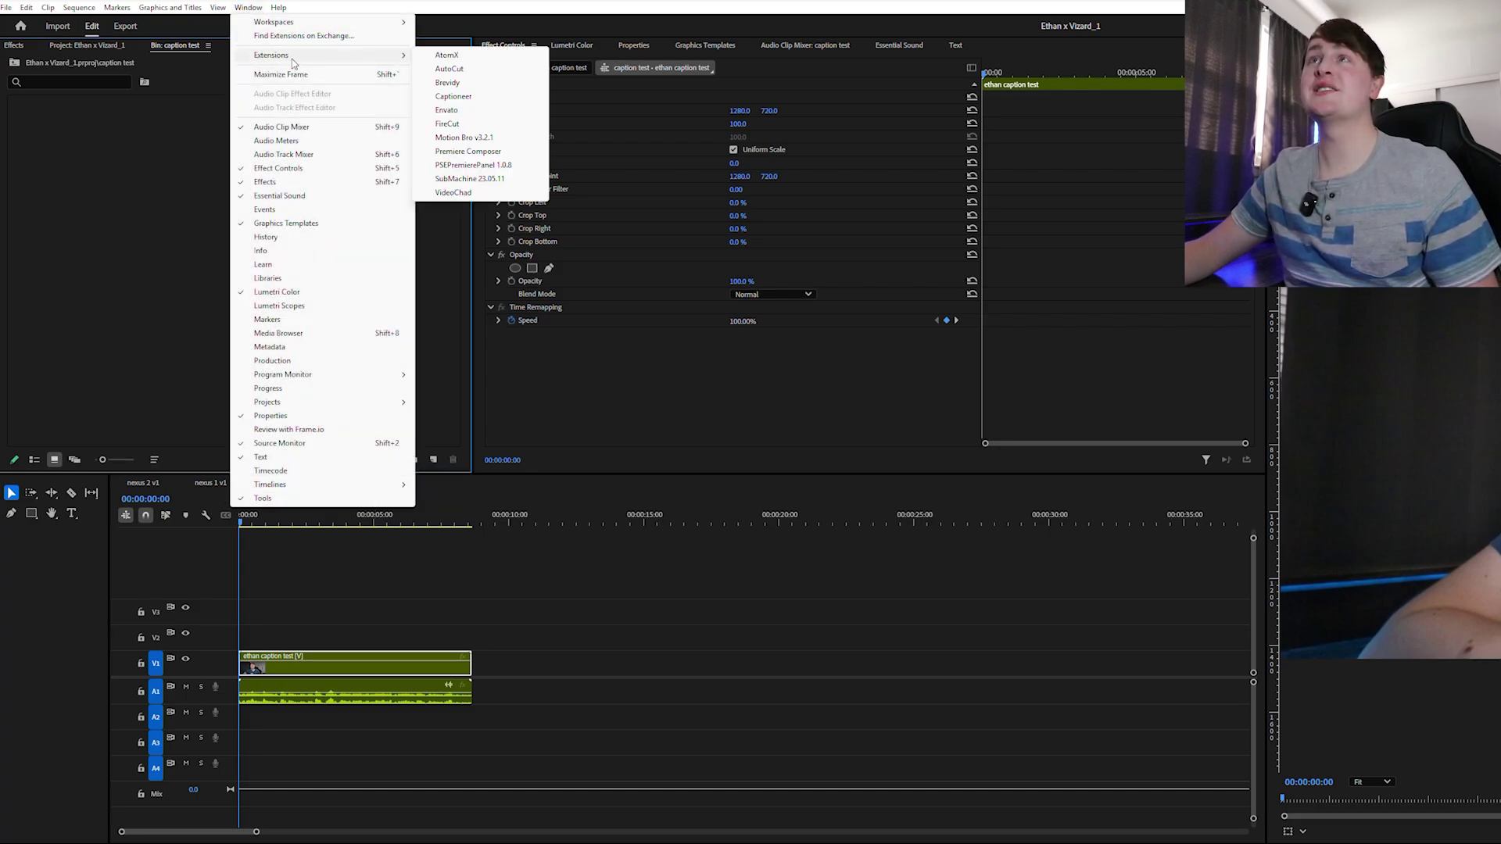
pyautogui.click(472, 125)
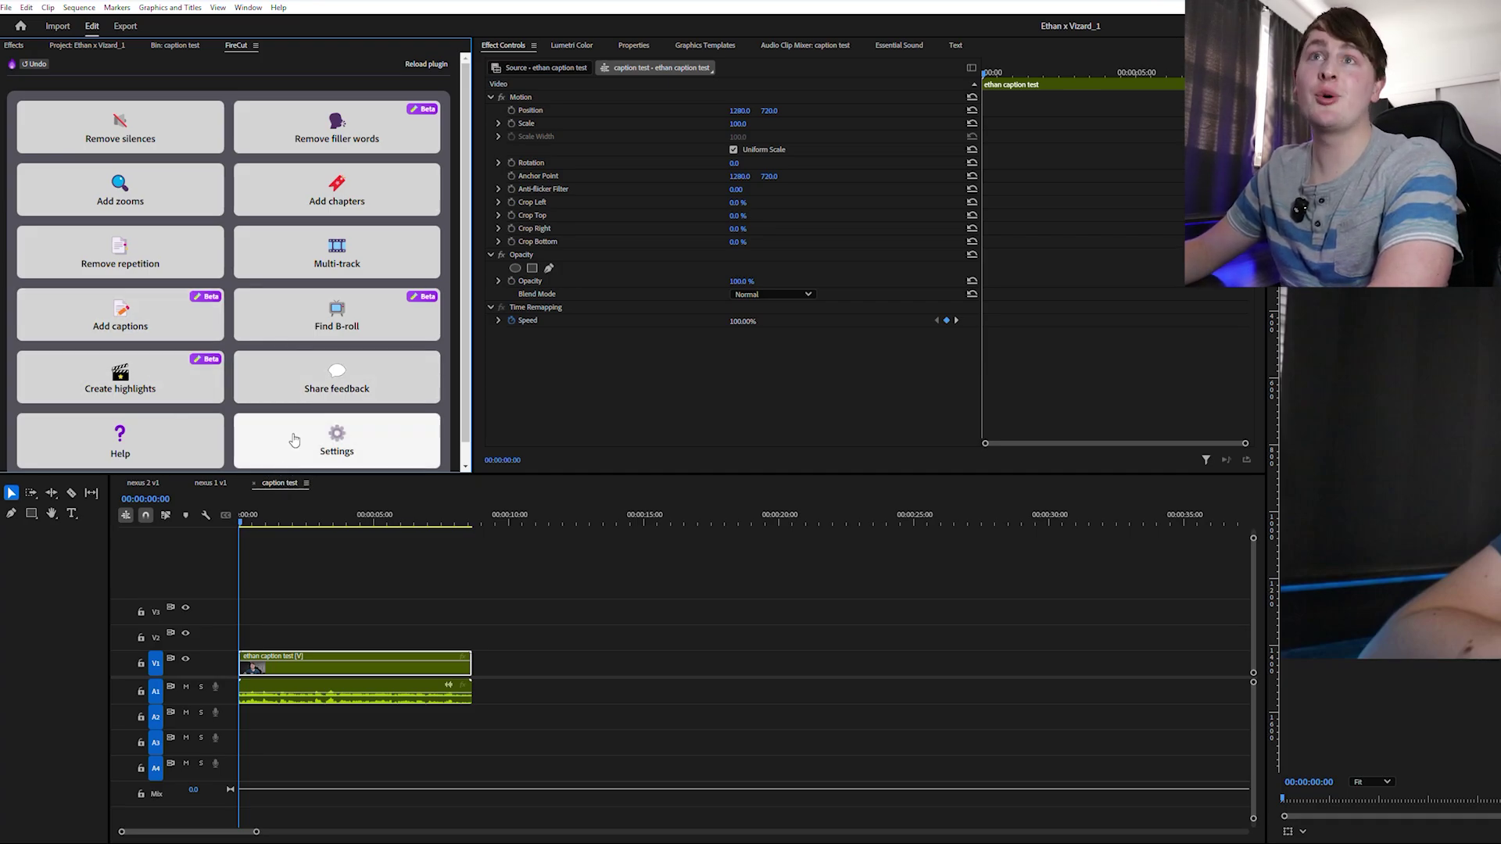
pyautogui.click(134, 323)
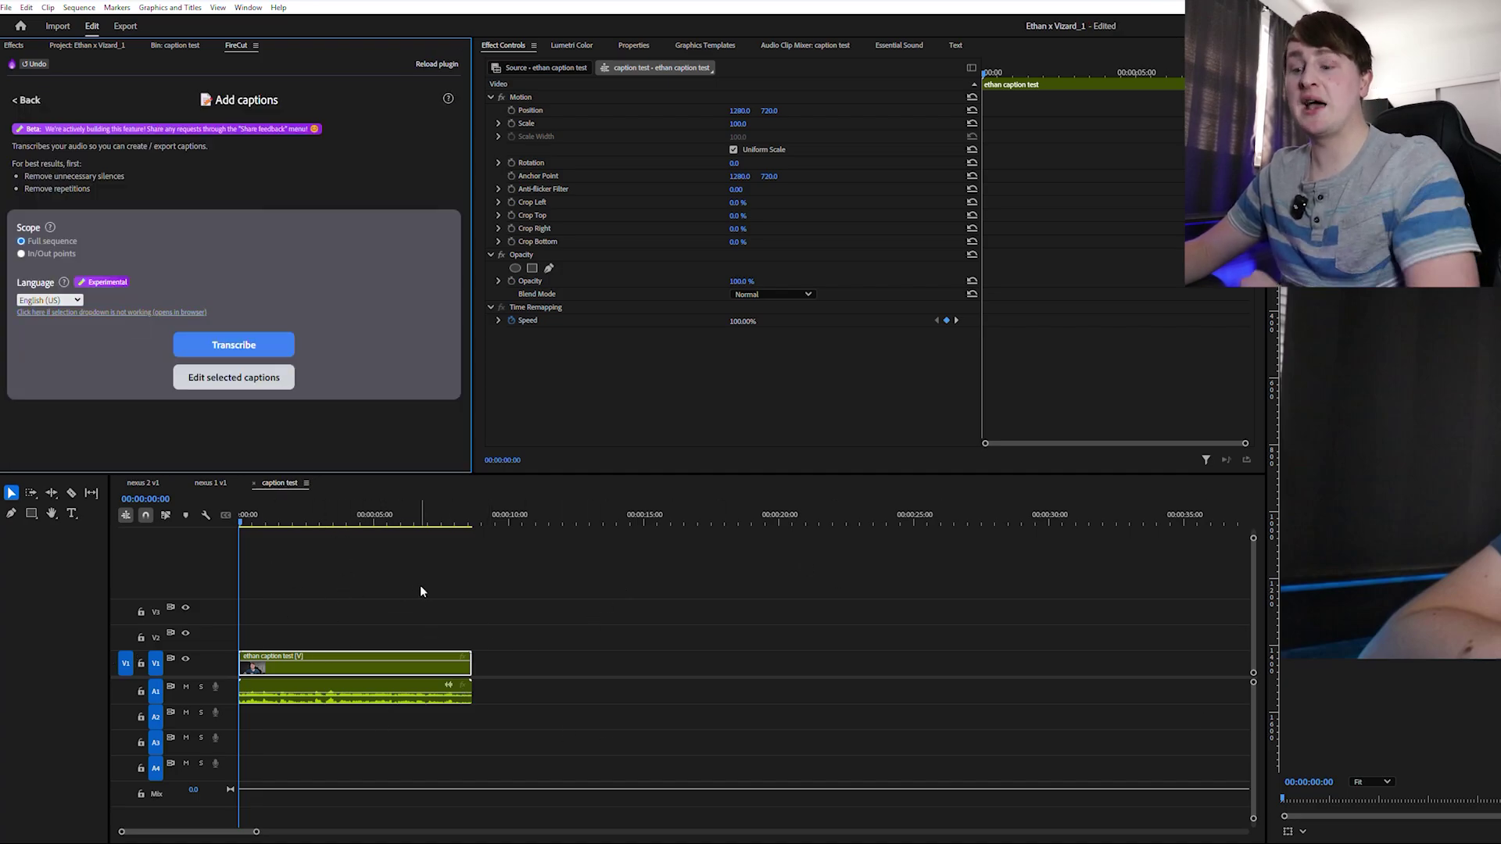
# Mark in and out points around the selected clips, and try the In/Out points scope before returning to Full sequence
pyautogui.moveTo(420, 585); pyautogui.dragTo(331, 698)
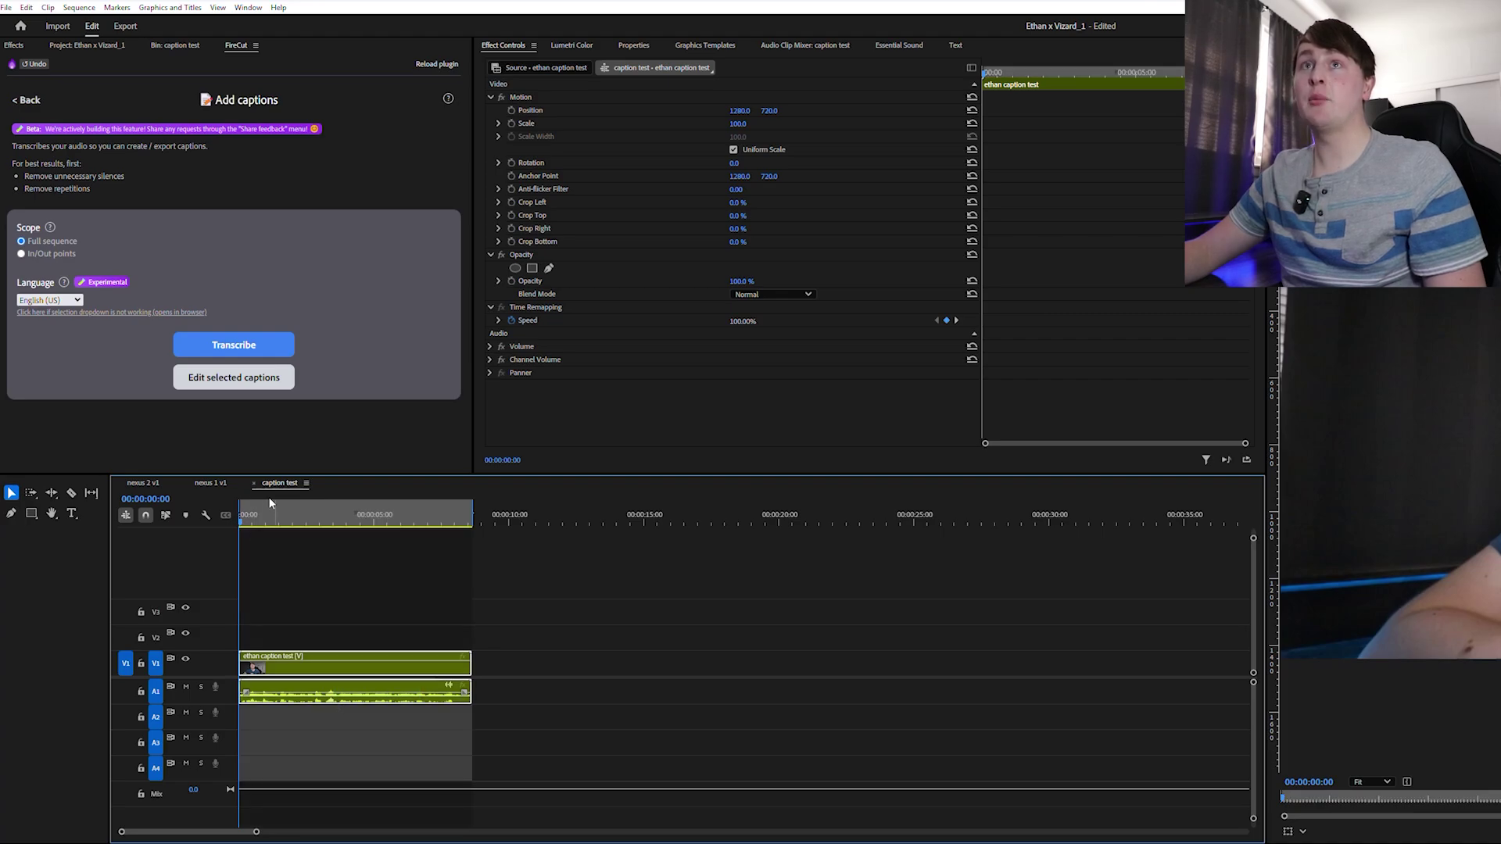
pyautogui.click(35, 254)
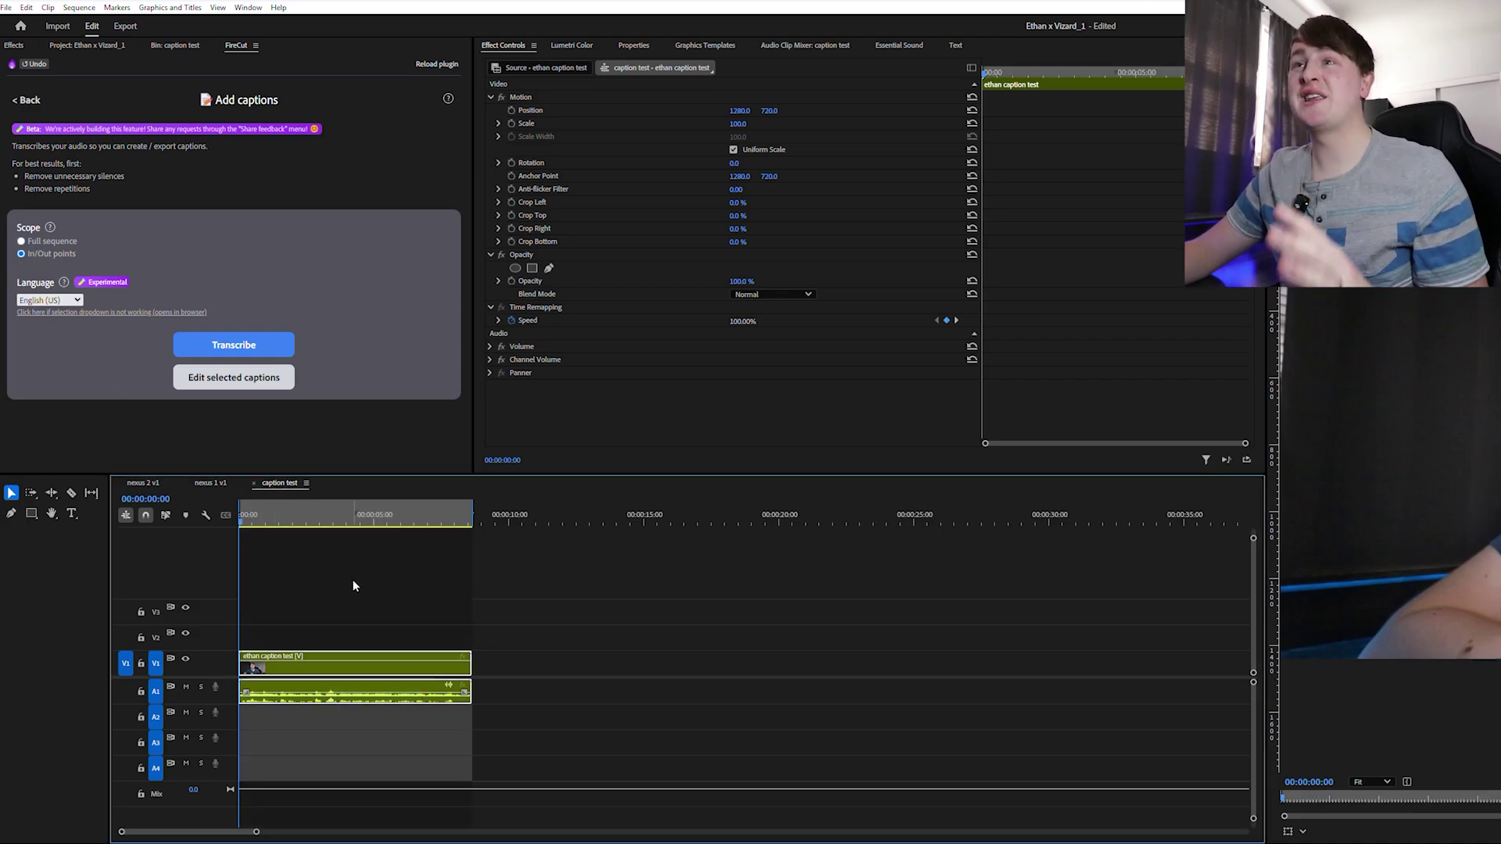
pyautogui.click(35, 243)
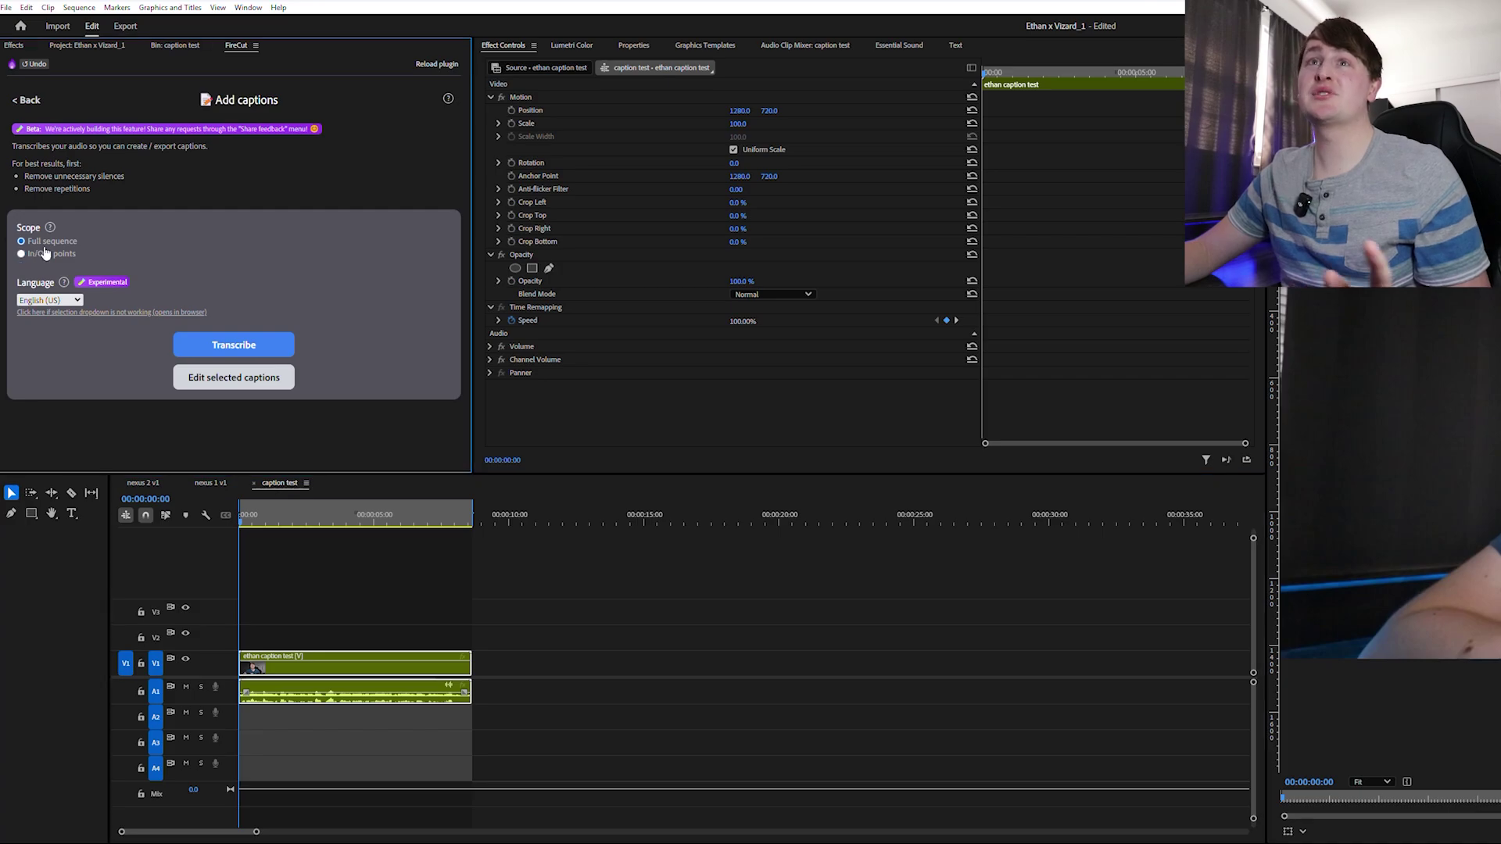
pyautogui.click(530, 634)
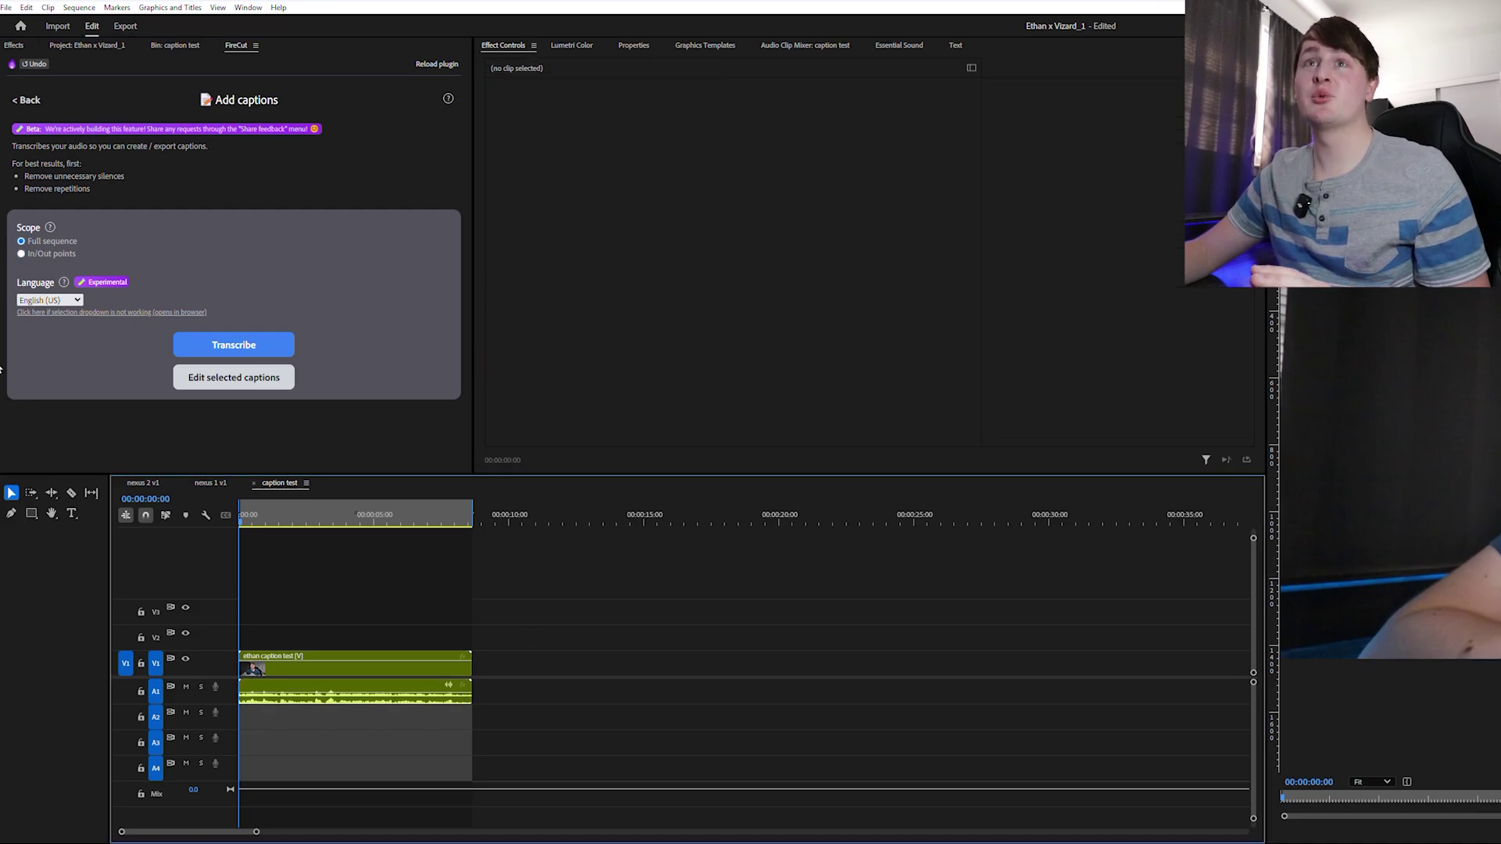
# Choose English (US) as the caption language and transcribe the full sequence
pyautogui.click(76, 302)
pyautogui.scroll(-6, 78, 457)
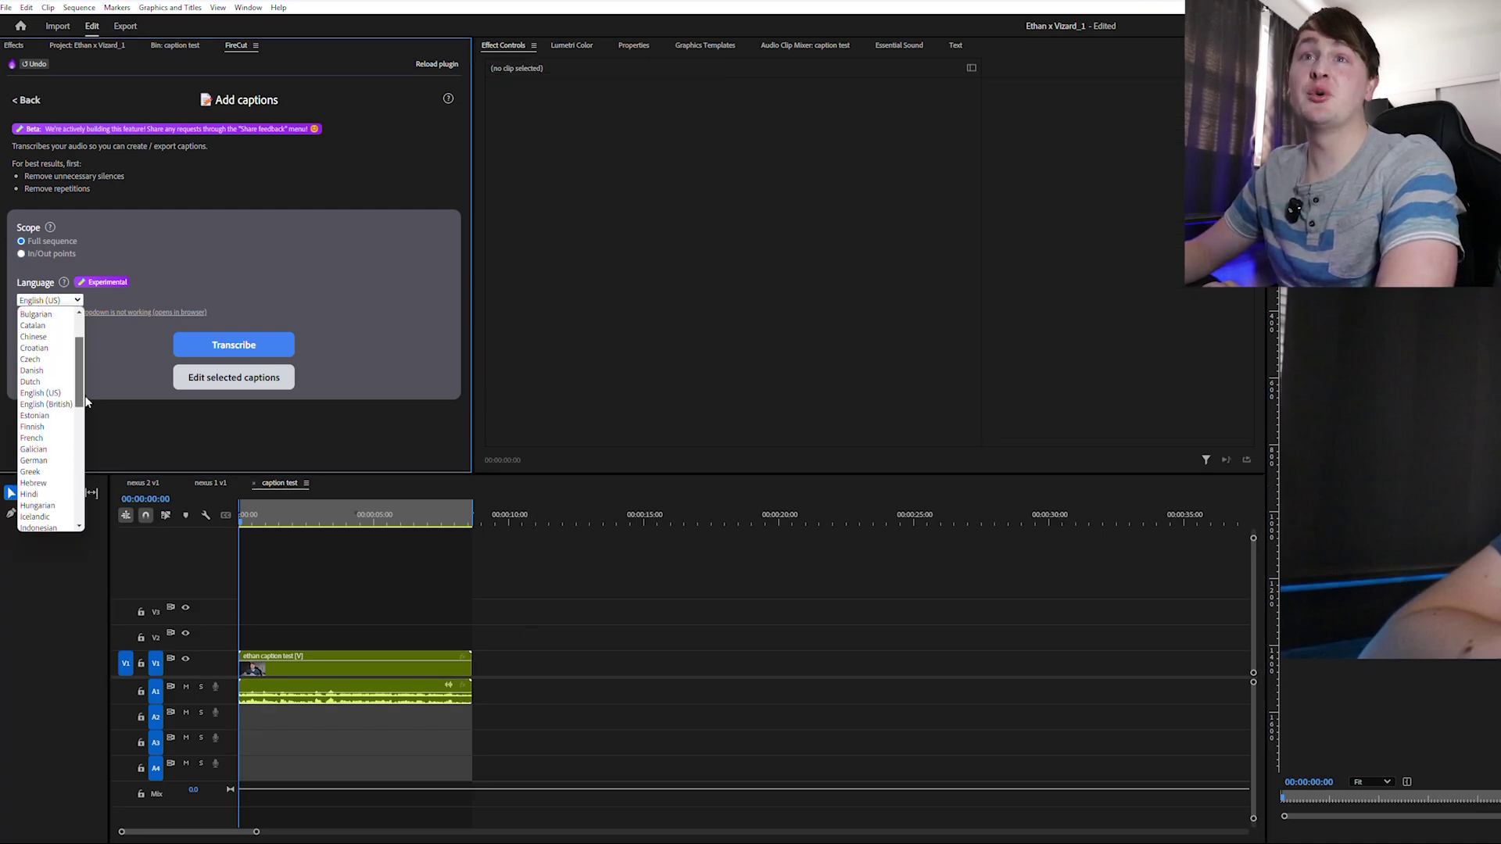
pyautogui.scroll(6, 82, 460)
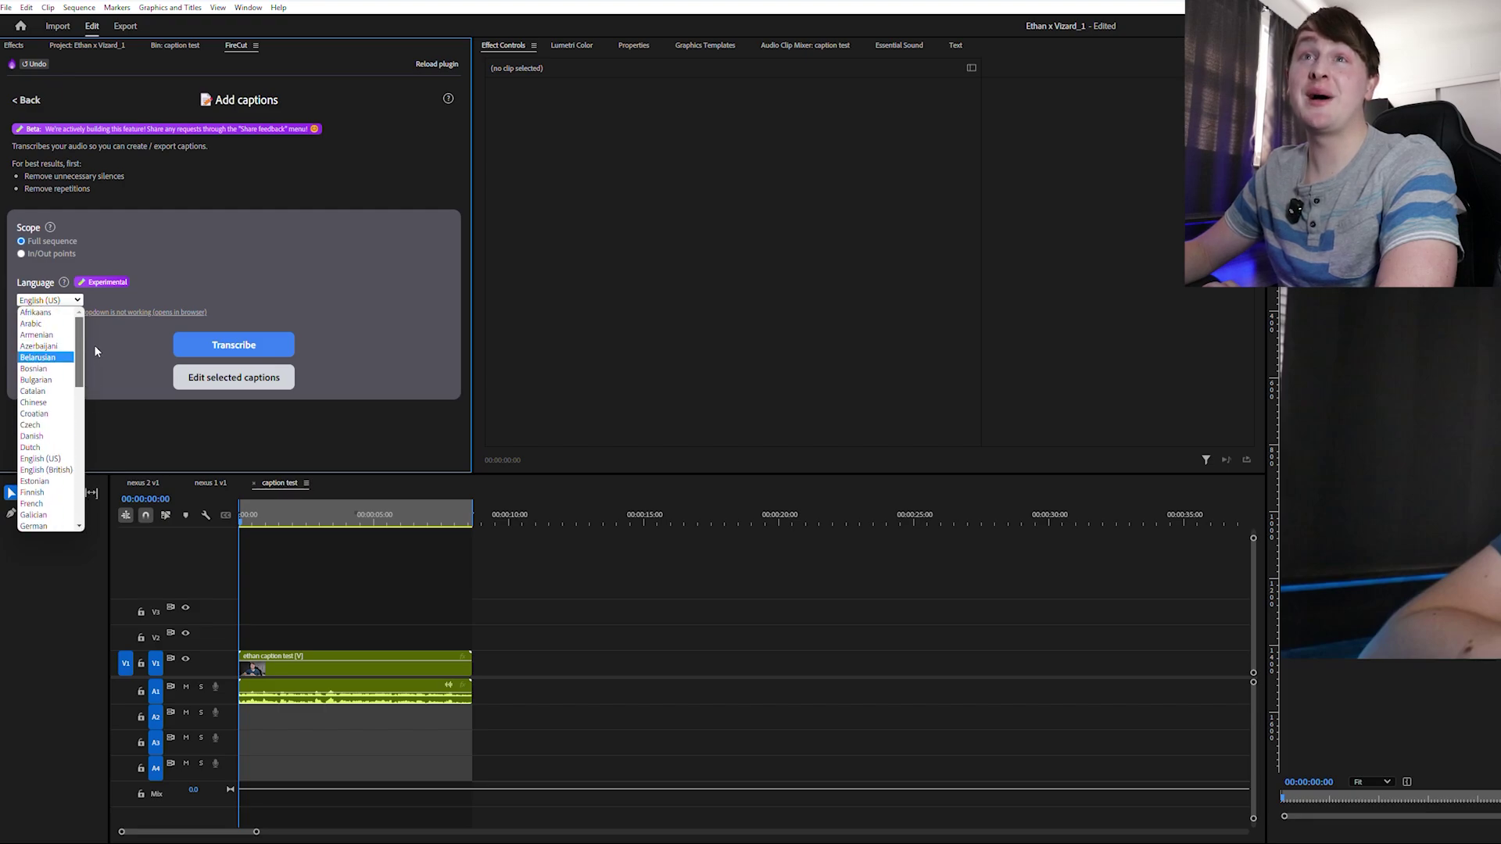
pyautogui.click(39, 461)
pyautogui.click(225, 344)
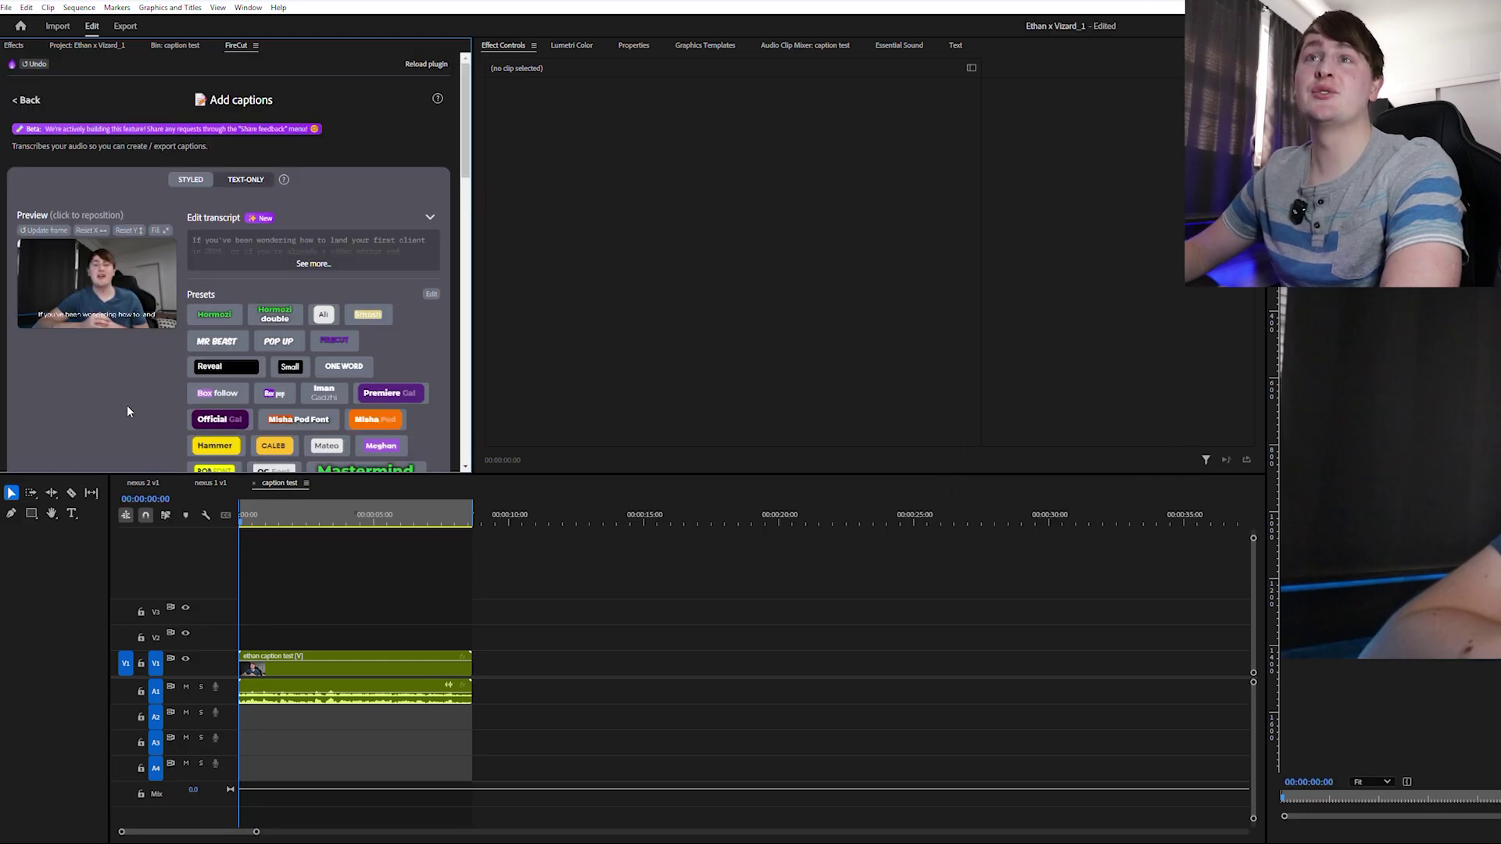
# Expand the transcript editor, look through the caption presets and save the project
pyautogui.click(254, 240)
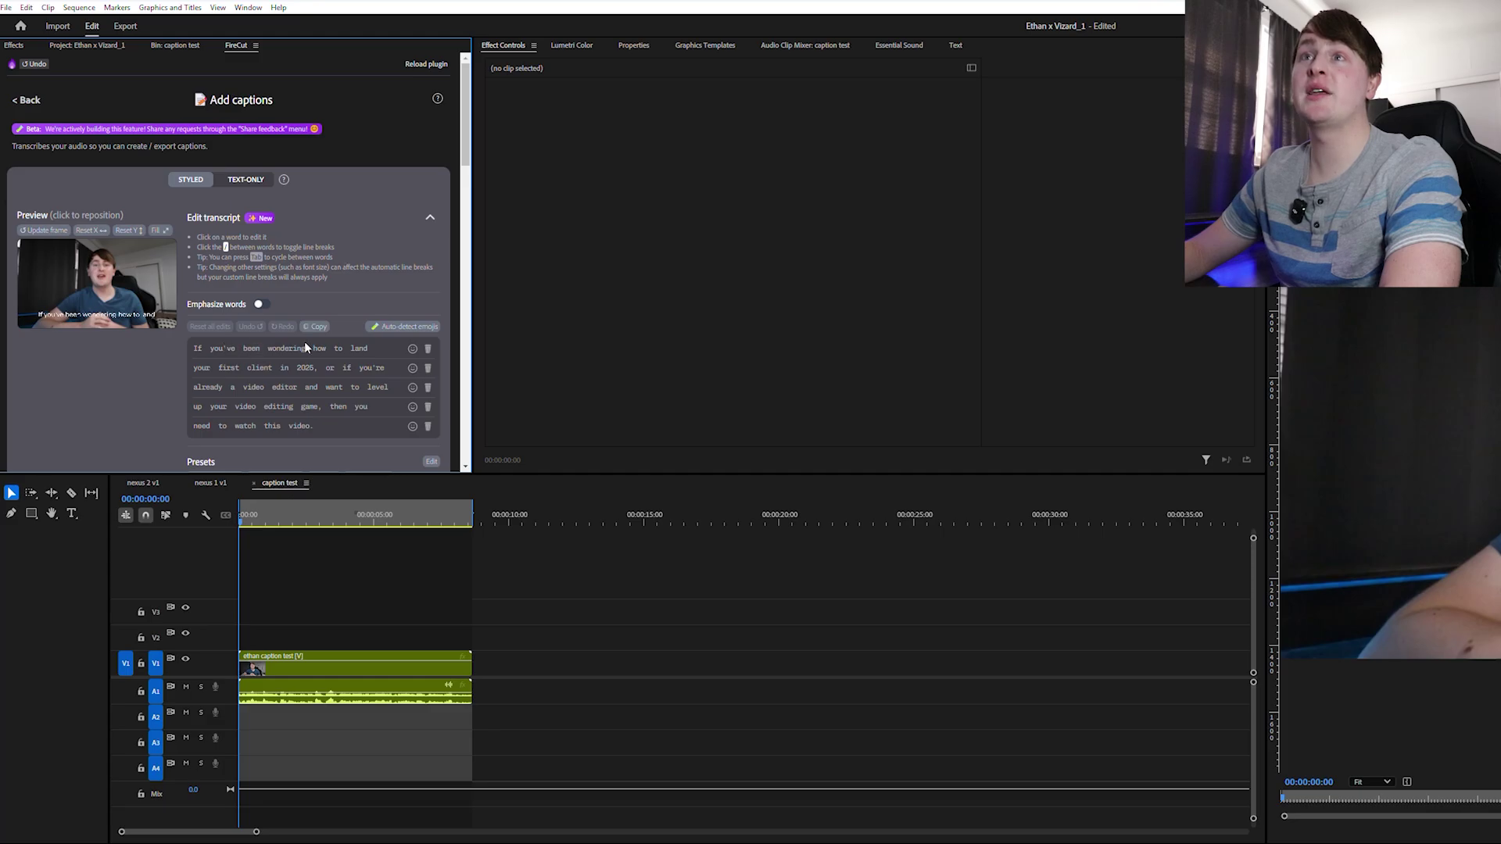
pyautogui.scroll(-5, 269, 363)
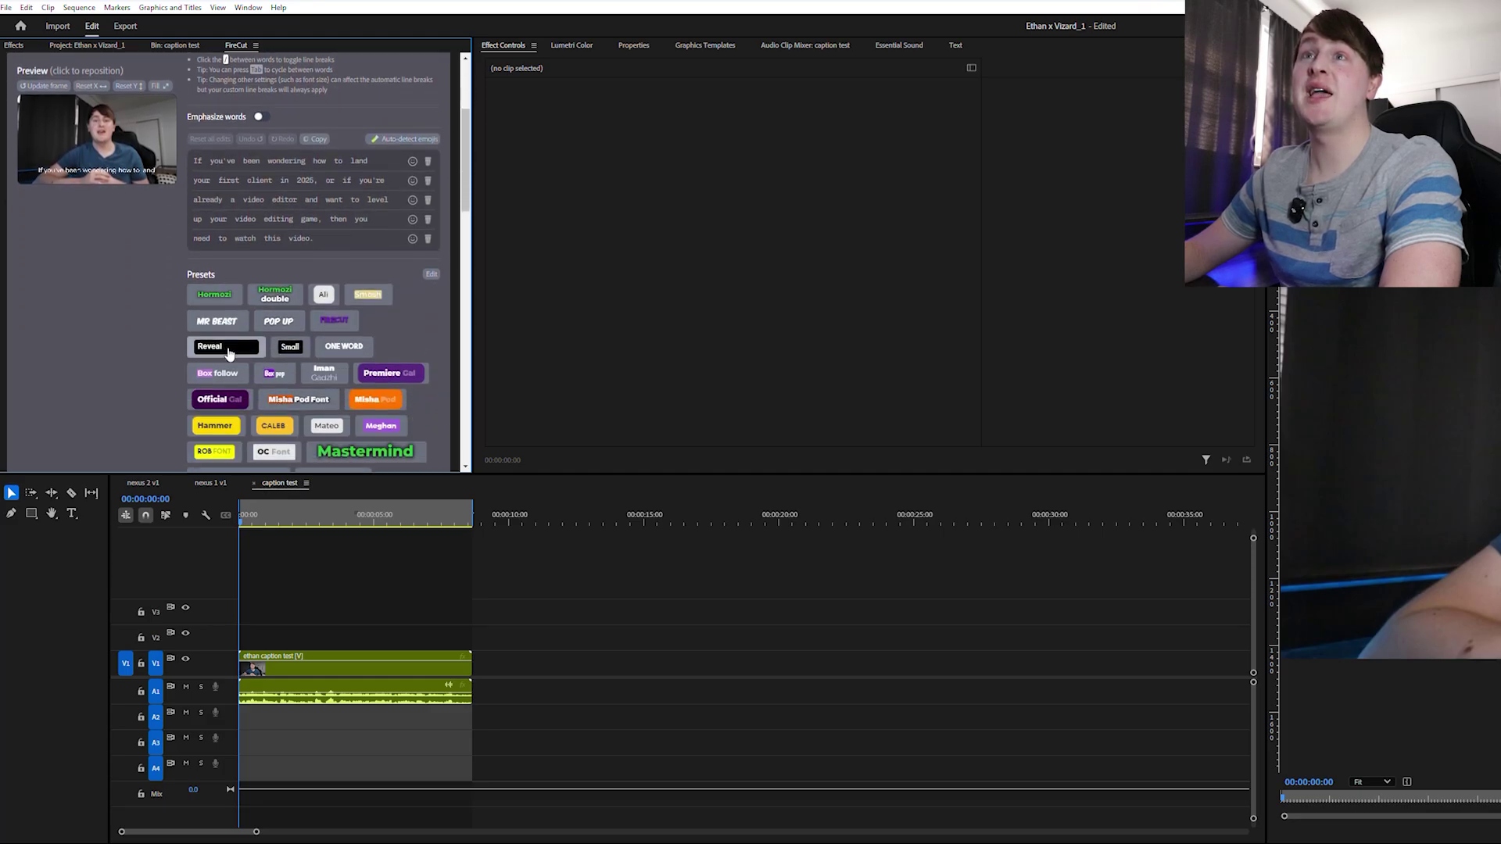
pyautogui.scroll(-3, 217, 313)
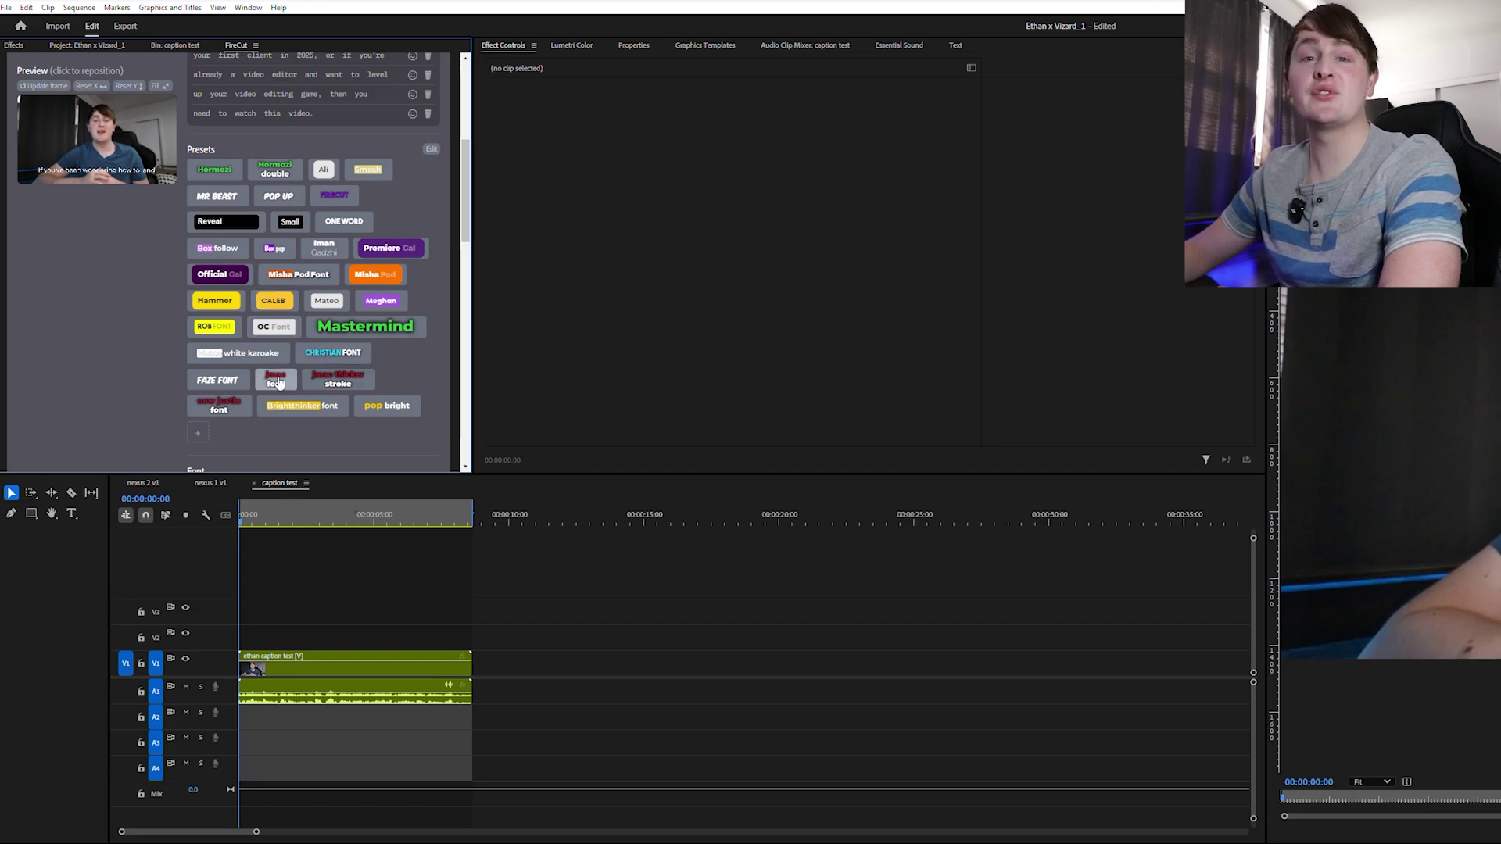
pyautogui.hotkey('ctrl', 's')
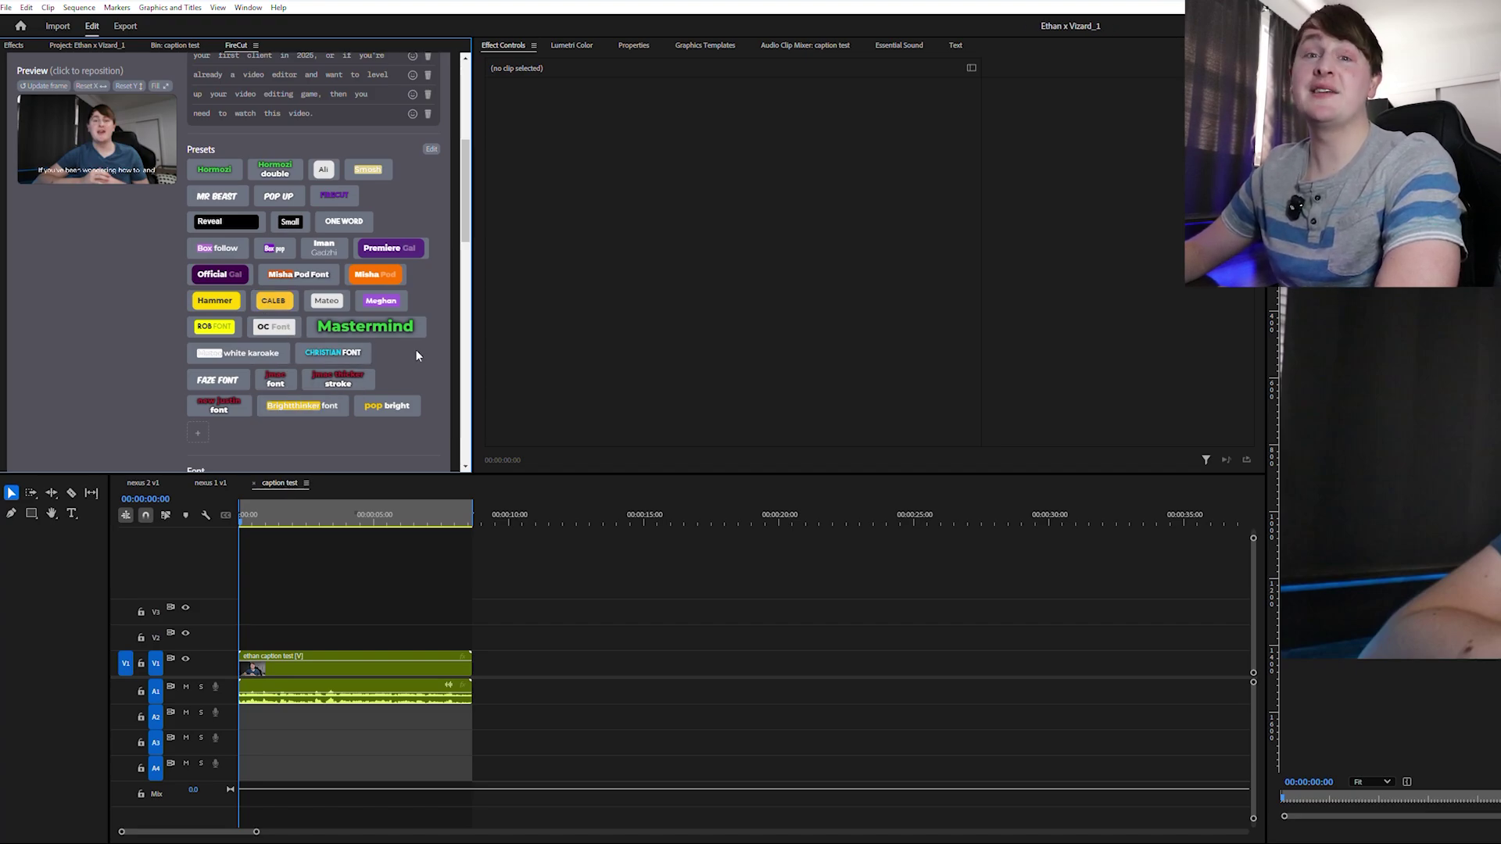
# Compare the Hormozi, Hormozi double and Ali caption presets and keep the Hormozi preset applied
pyautogui.click(228, 170)
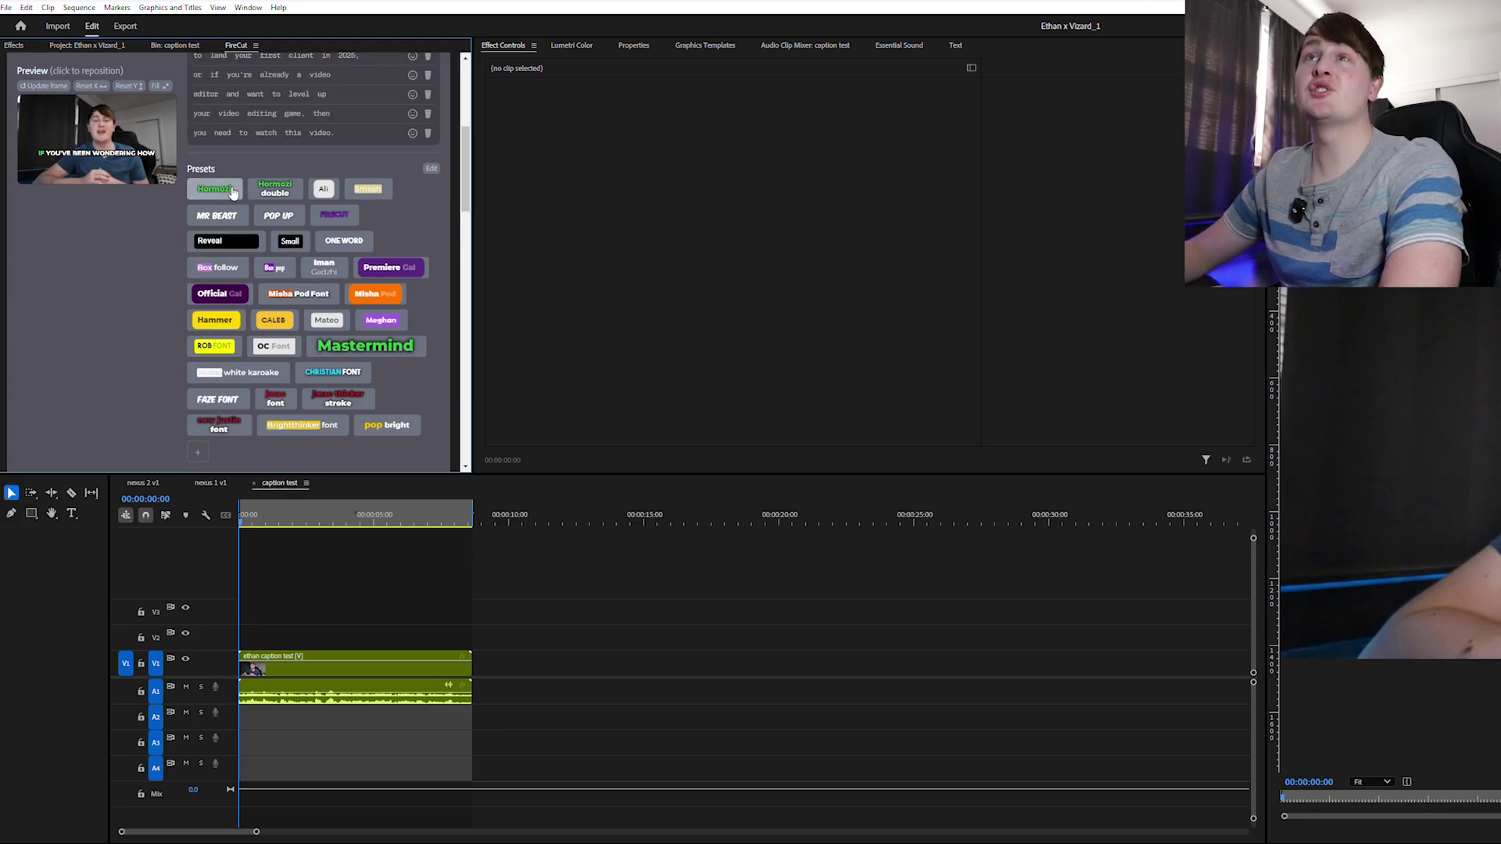
pyautogui.click(291, 189)
pyautogui.click(319, 189)
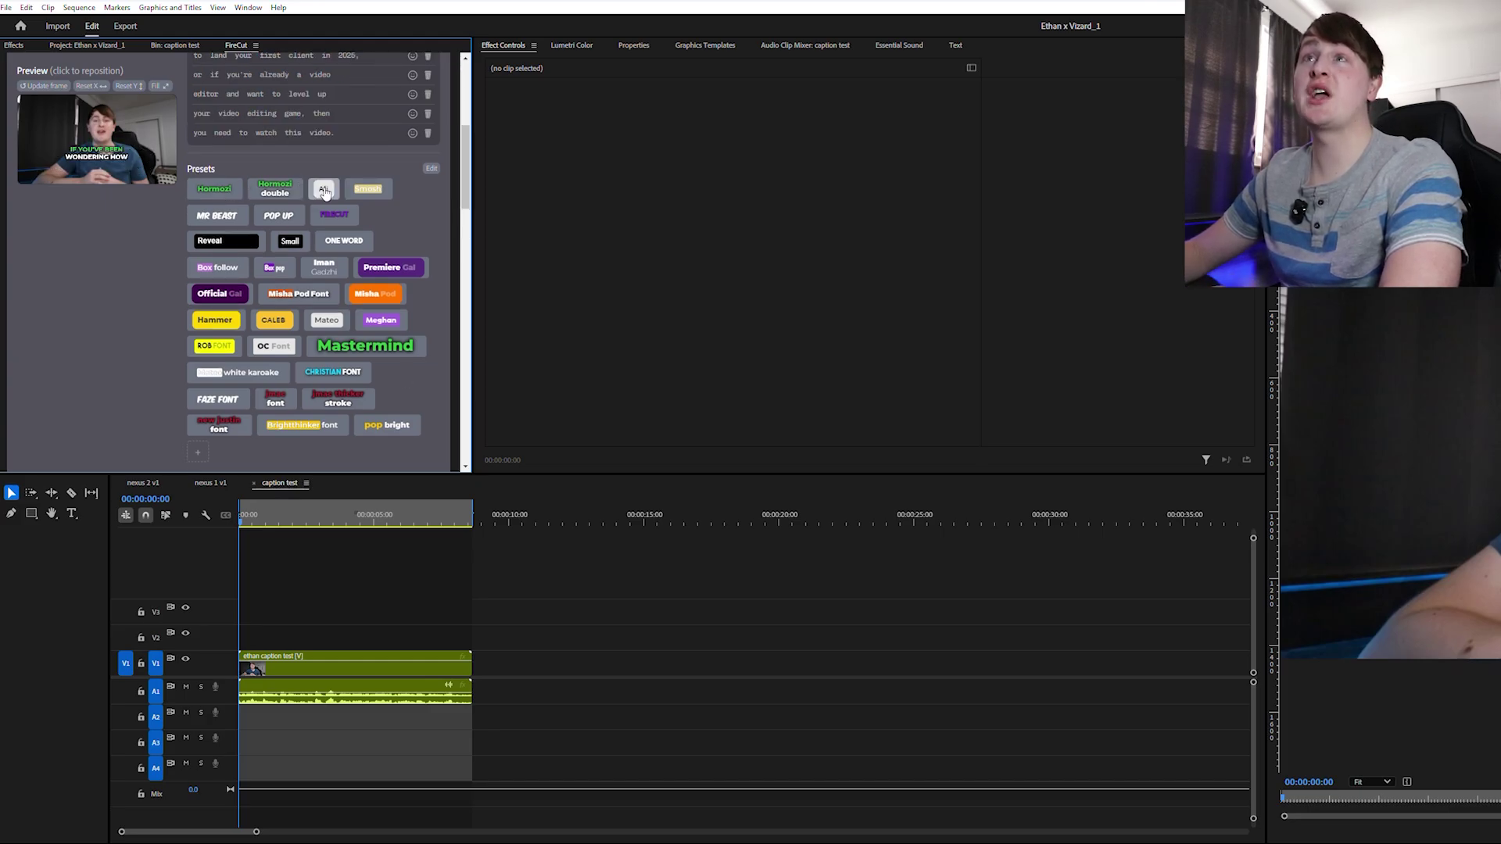
pyautogui.click(381, 149)
pyautogui.scroll(3, 368, 297)
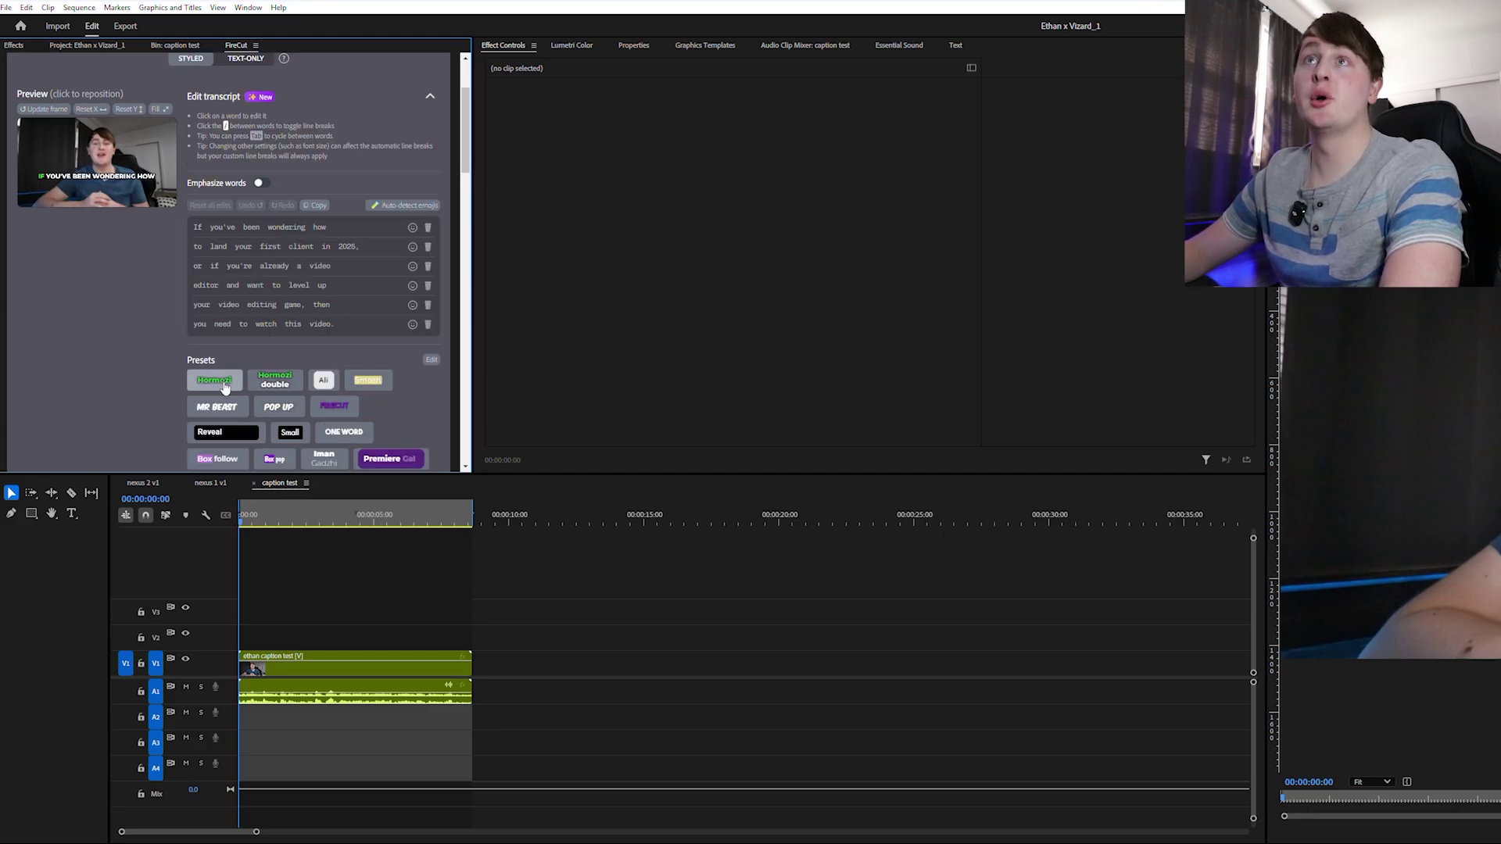
# Enable Emphasize words in the caption style settings
pyautogui.scroll(-10, 115, 307)
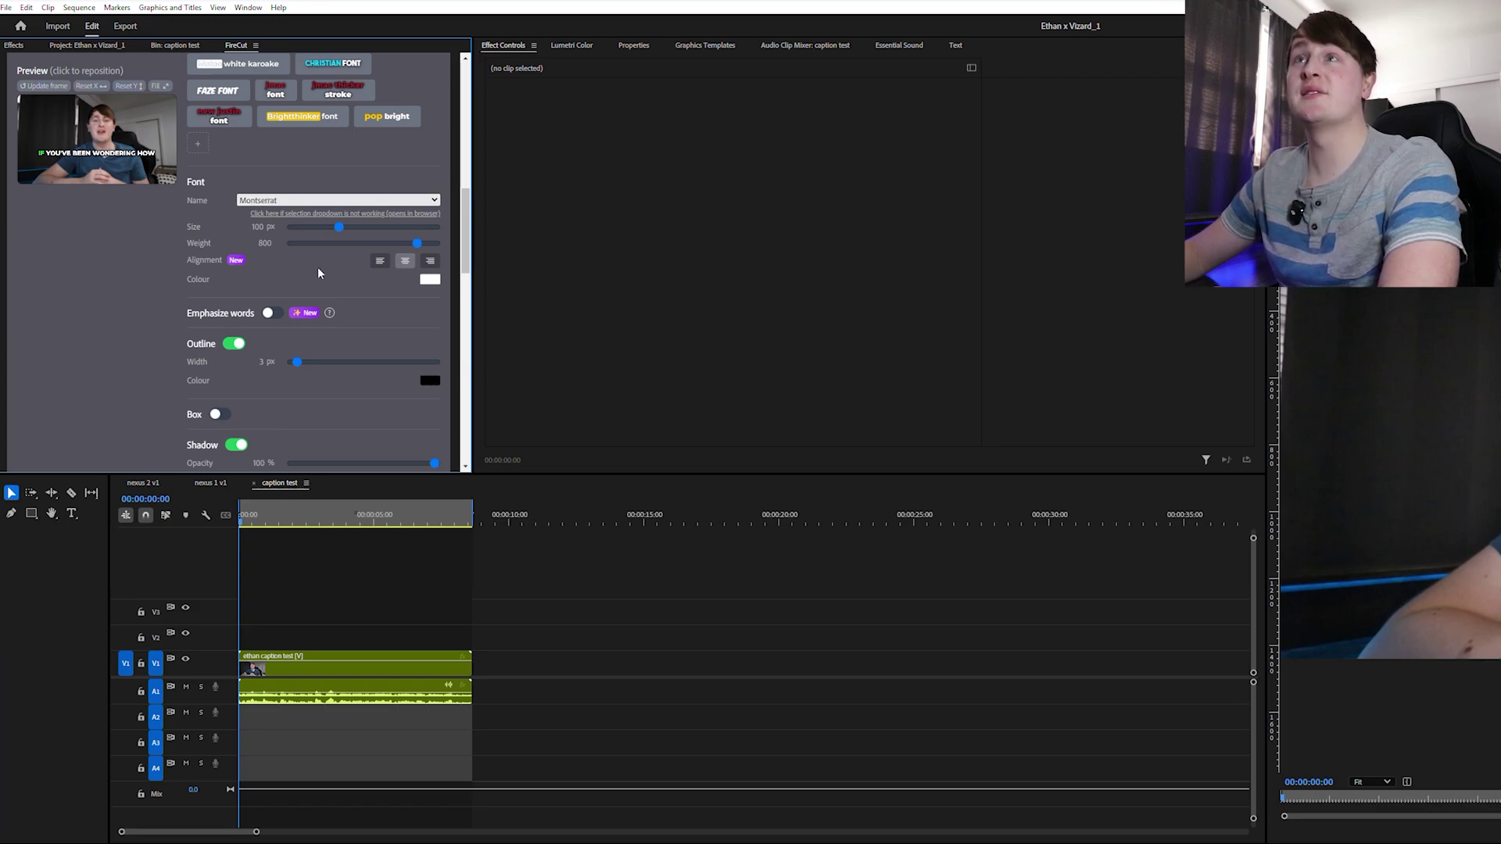
pyautogui.scroll(-2, 218, 271)
pyautogui.click(276, 189)
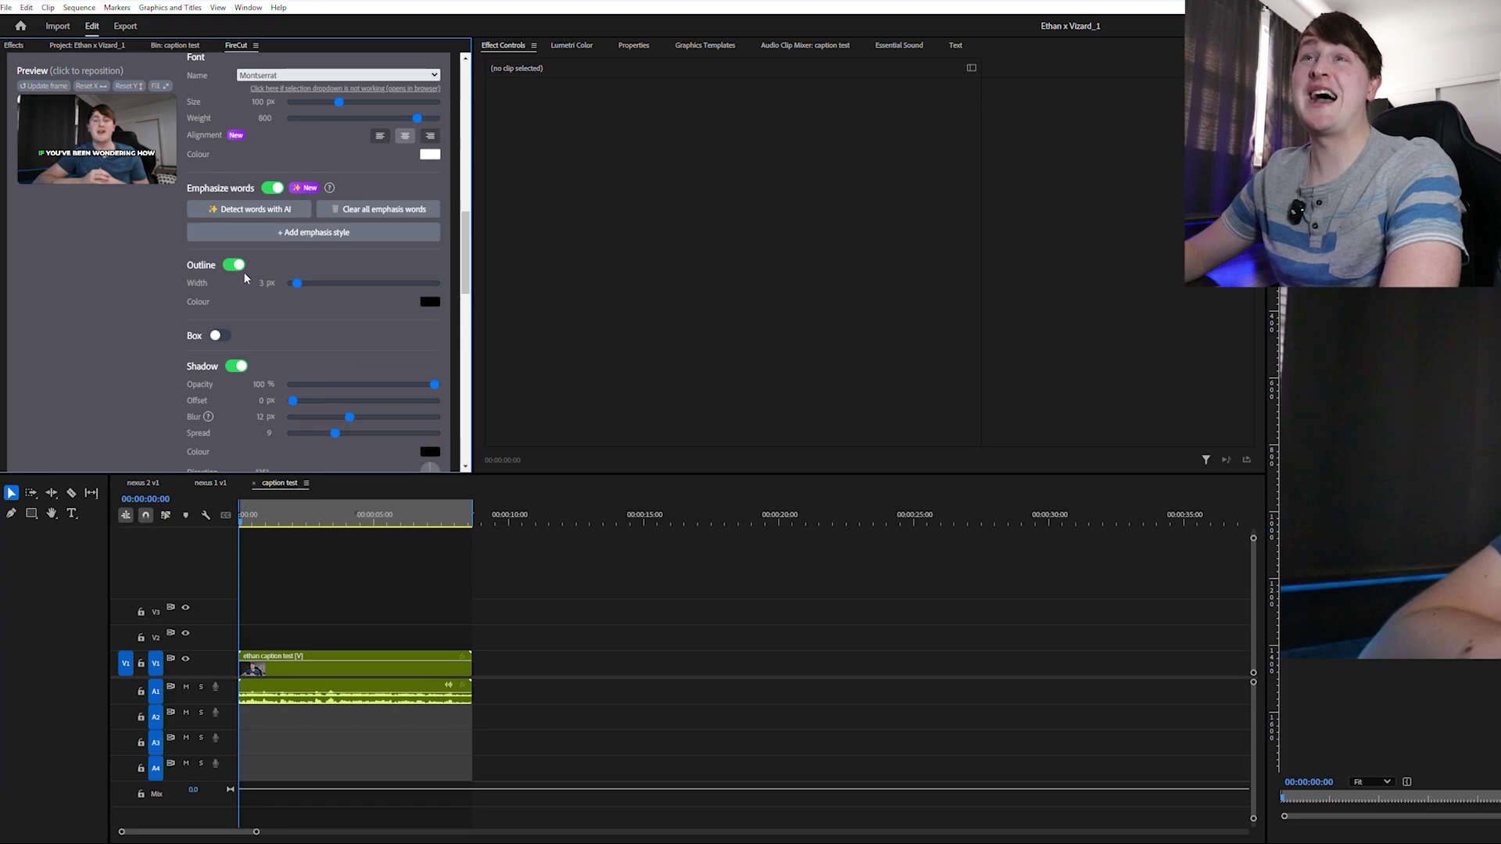
# Test the Box background and leave it off, and set the caption shadow's blur to 5 px and spread to 5
pyautogui.scroll(-1, 238, 273)
pyautogui.click(217, 275)
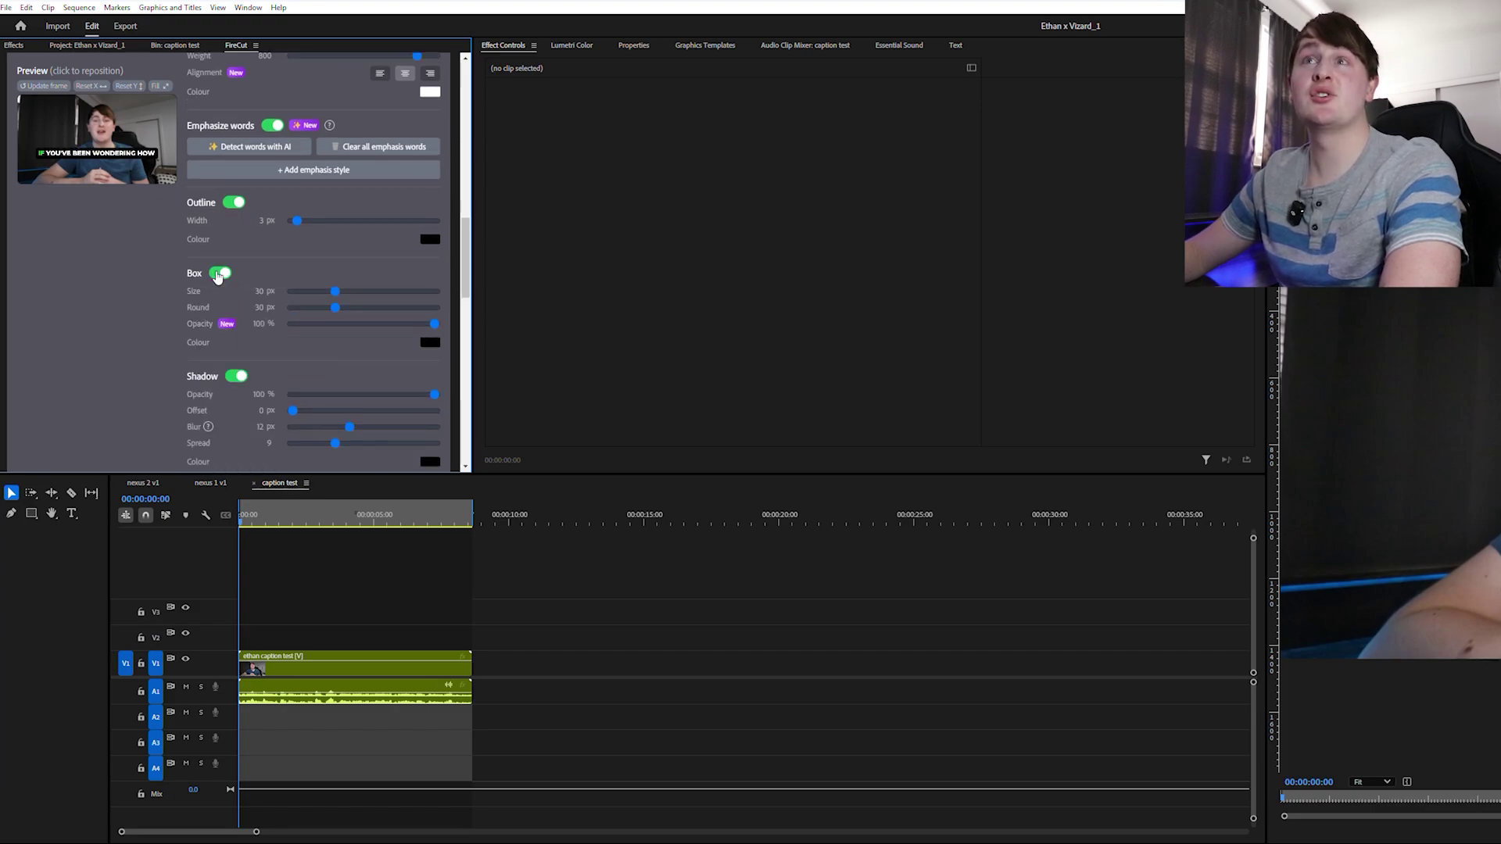
pyautogui.click(218, 275)
pyautogui.scroll(-1, 345, 339)
pyautogui.moveTo(348, 292); pyautogui.dragTo(319, 312)
# Try out the Emojis, Tilt and Remove profanity caption options
pyautogui.scroll(-3, 317, 312)
pyautogui.click(232, 193)
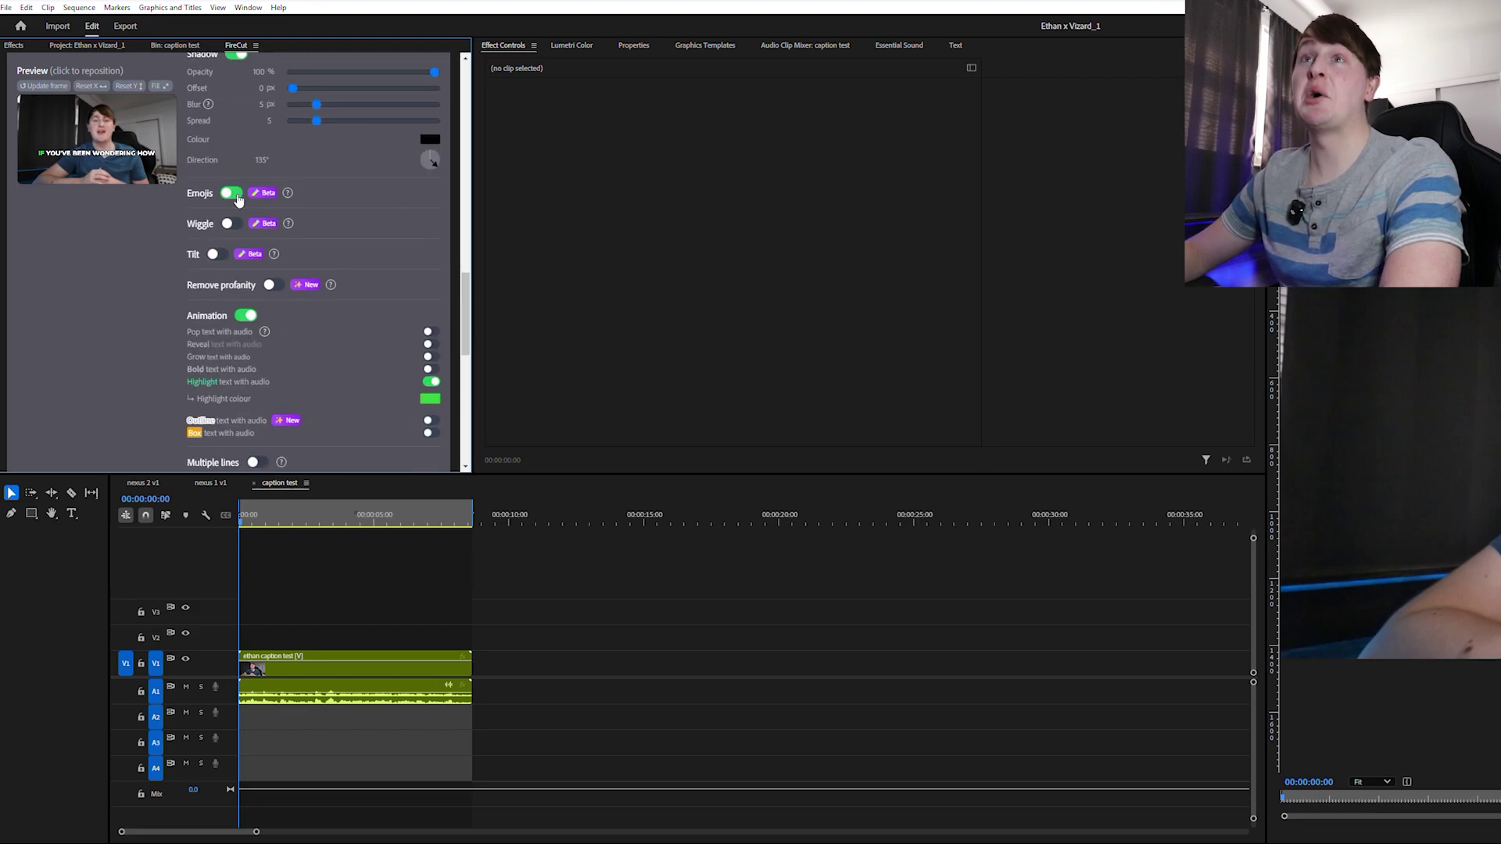
pyautogui.click(216, 255)
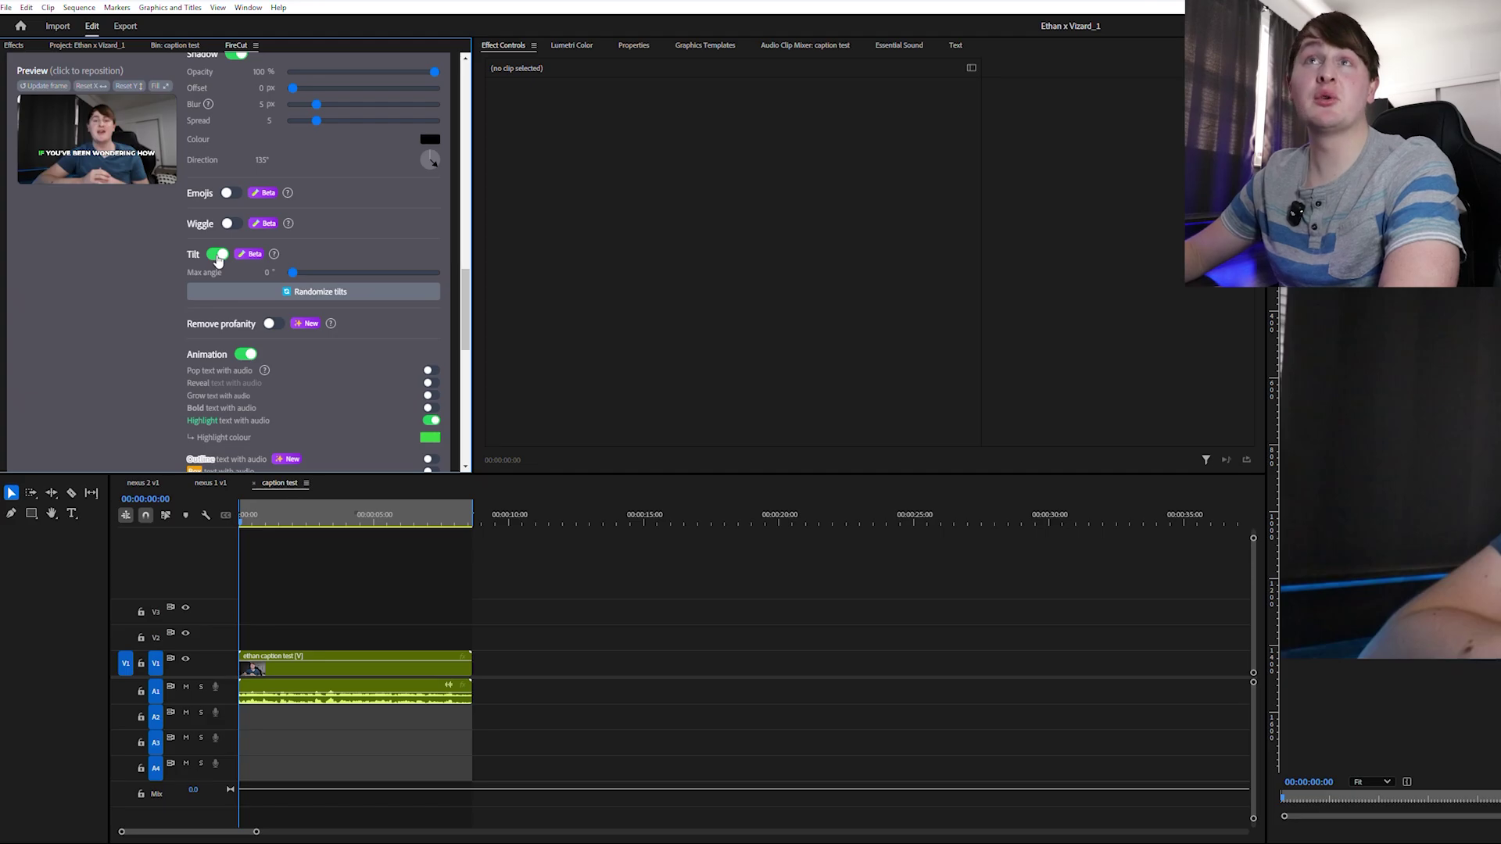
pyautogui.click(217, 256)
pyautogui.scroll(-1, 306, 228)
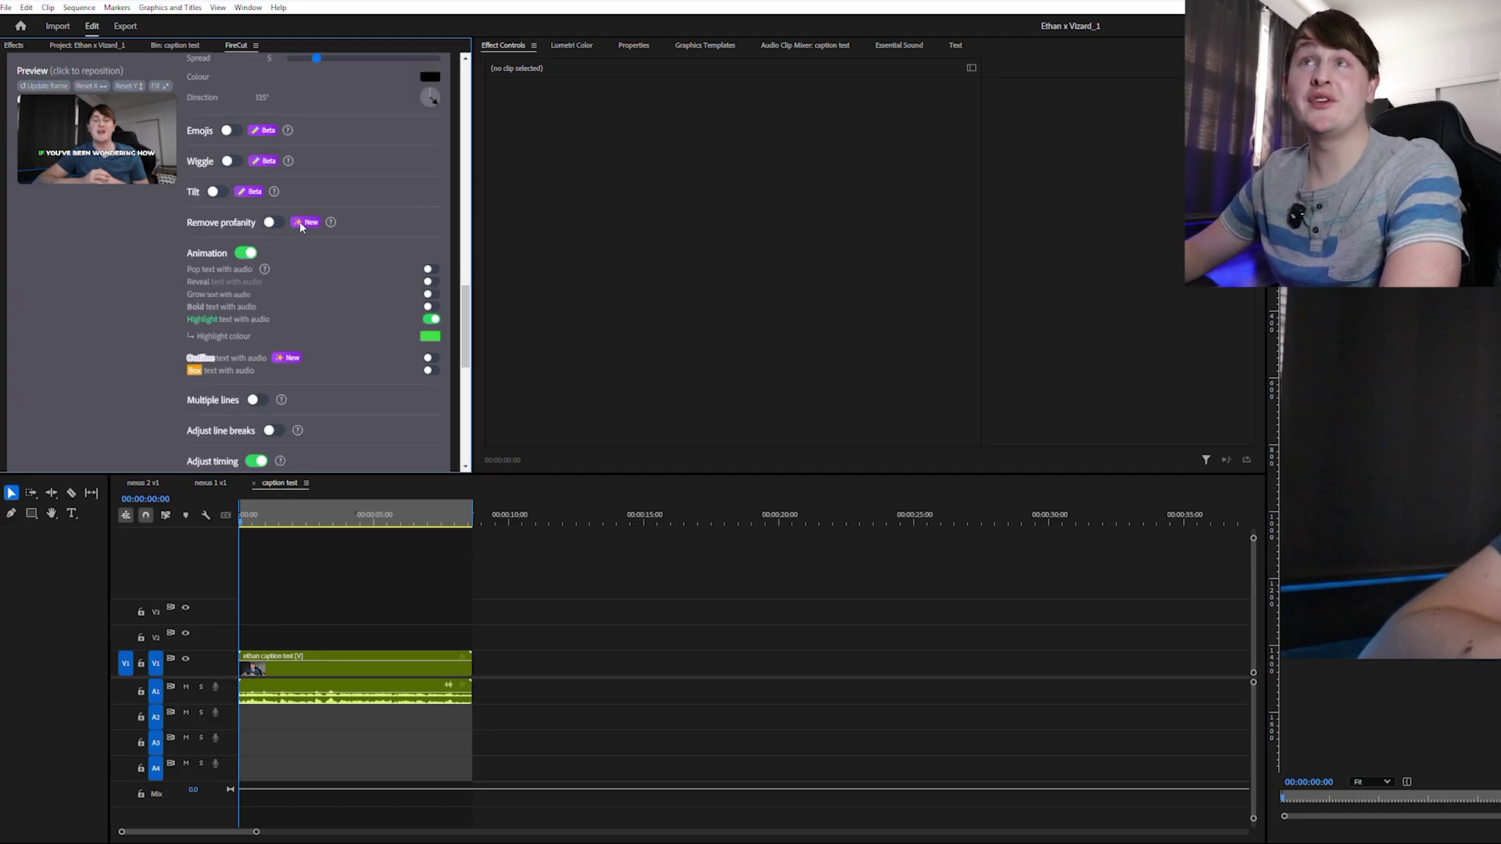
pyautogui.click(270, 224)
pyautogui.click(279, 227)
# Try blue as the caption animation's highlight colour, and save it as yellow
pyautogui.scroll(-2, 251, 223)
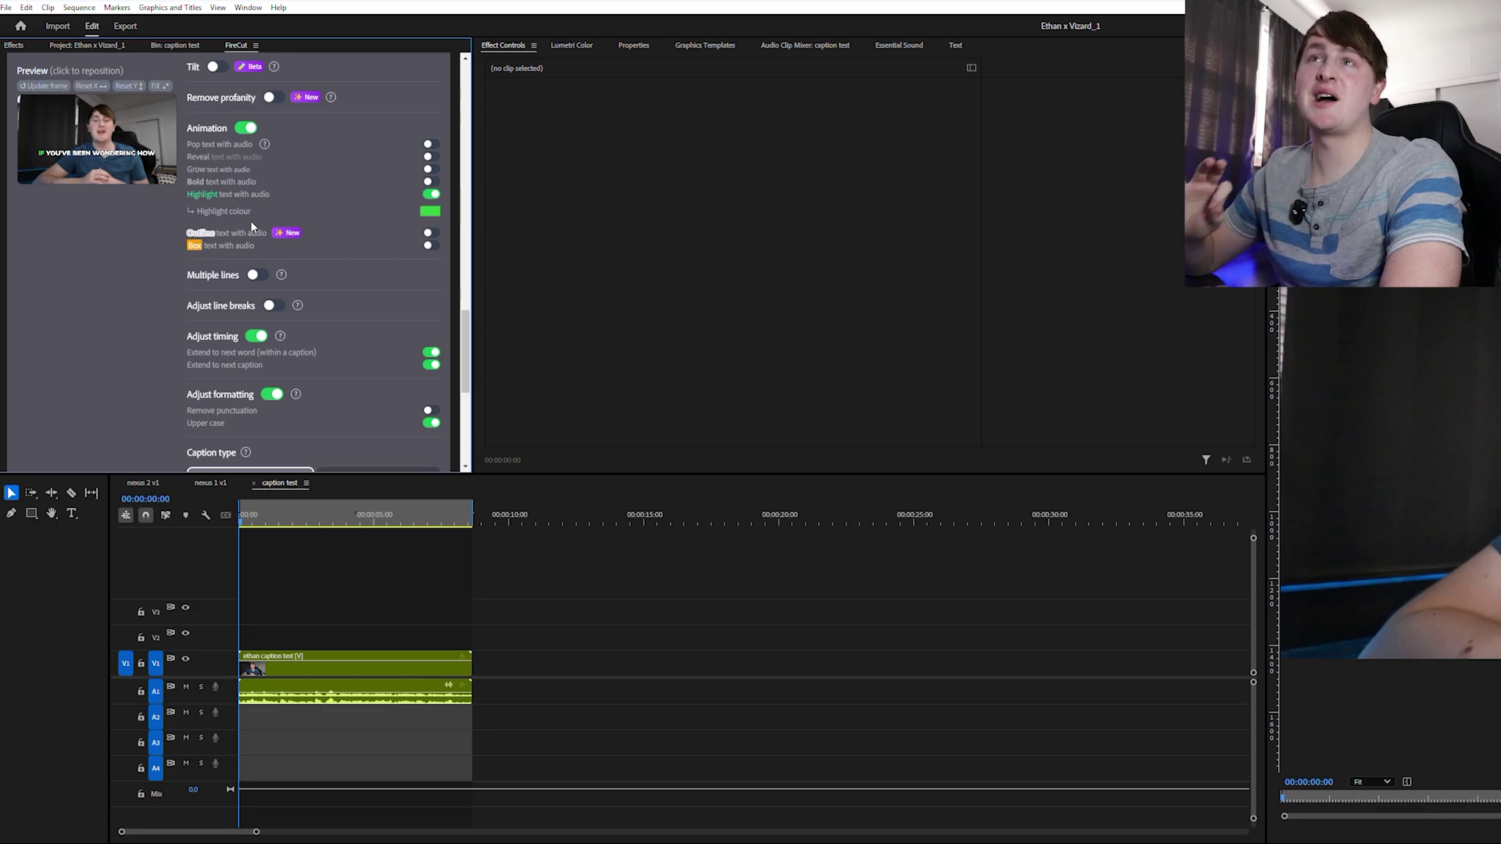
pyautogui.click(430, 211)
pyautogui.click(294, 326)
pyautogui.click(242, 325)
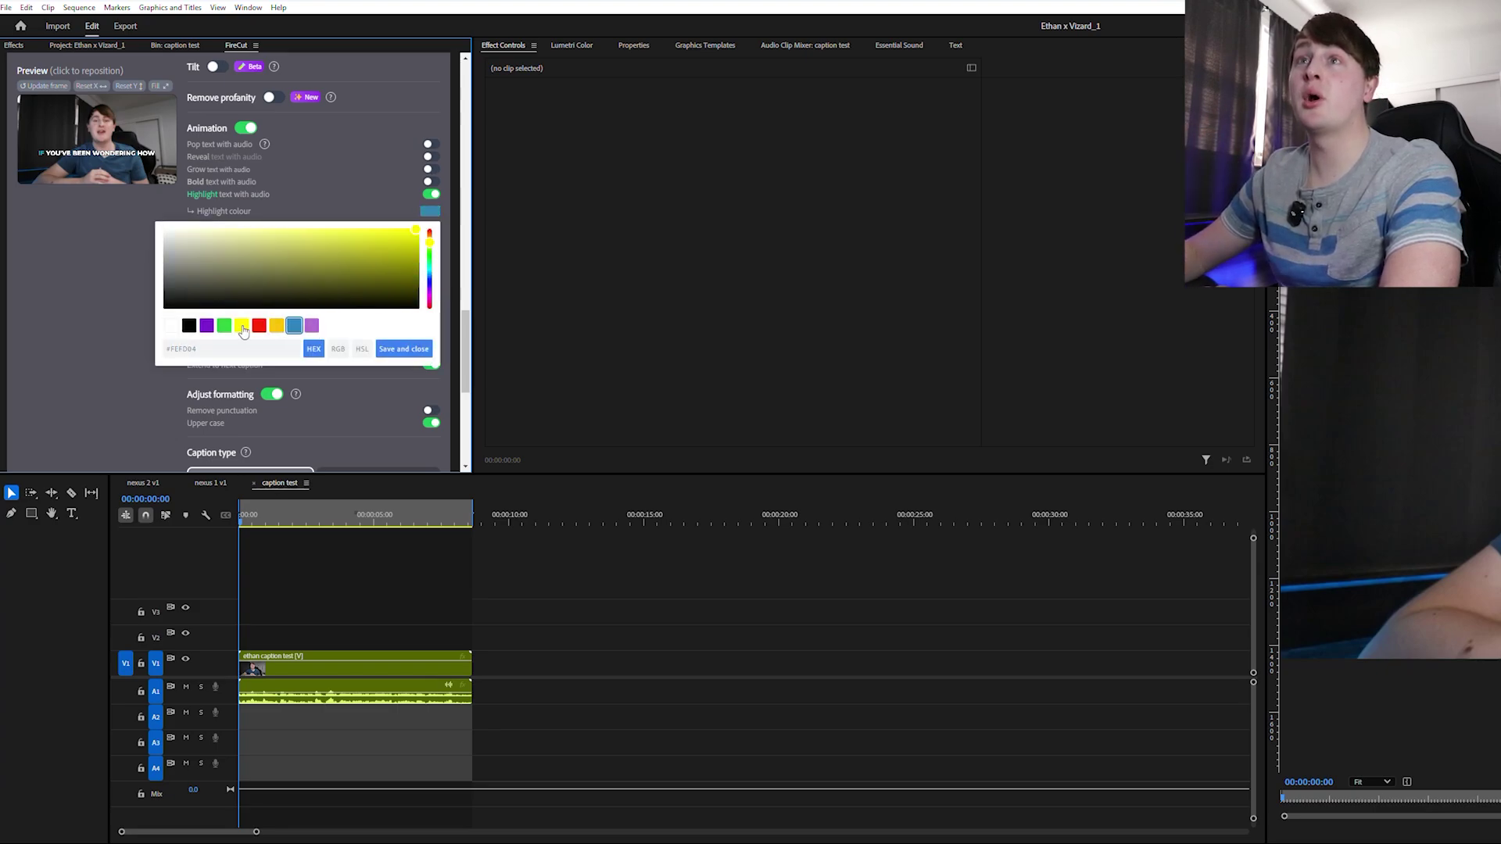
pyautogui.click(420, 353)
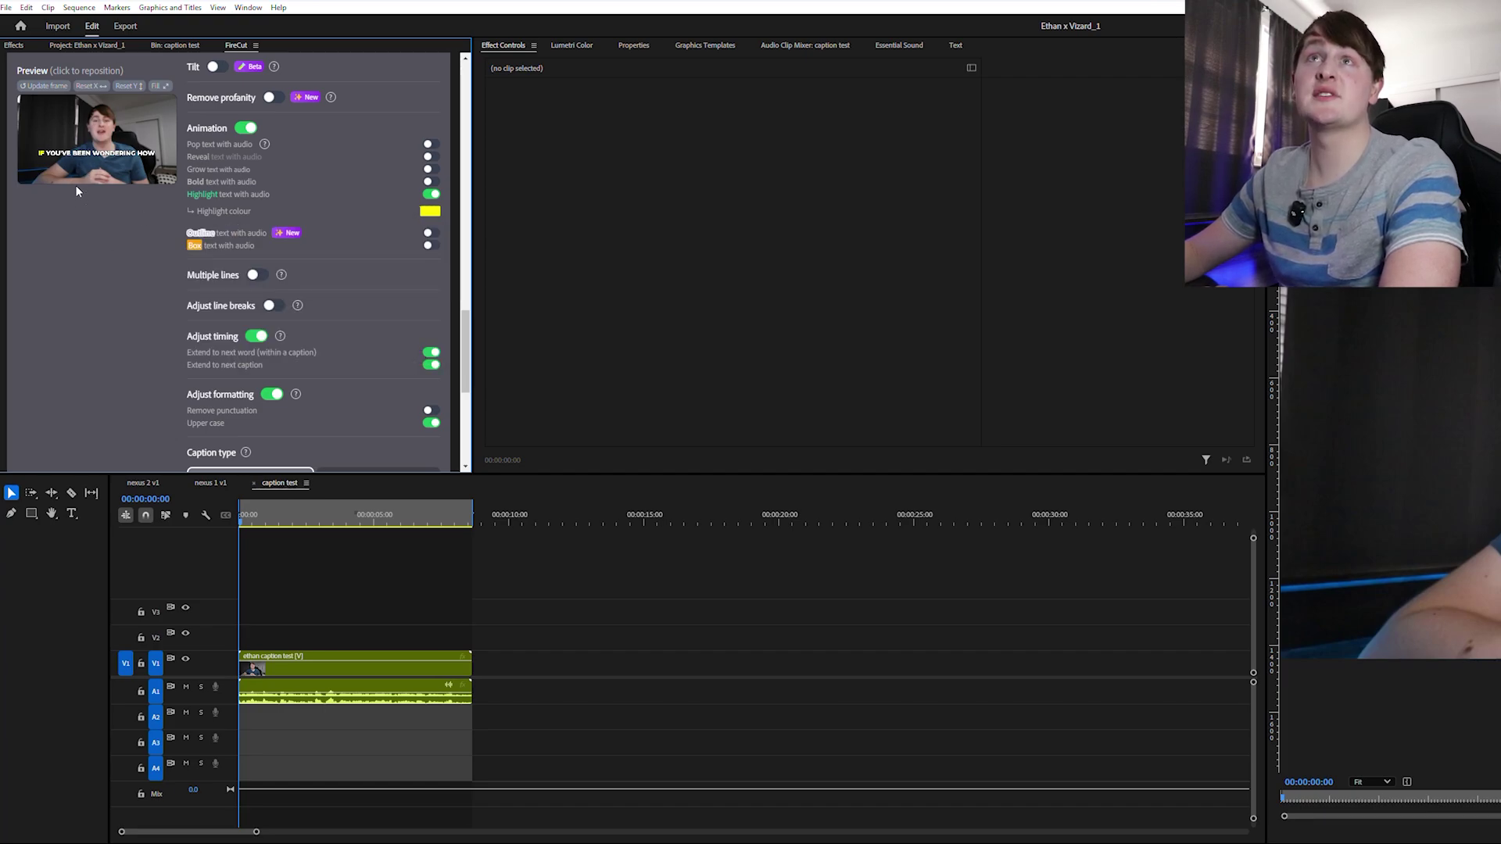
# Try out Multiple lines with two lines per caption together with the Adjust line breaks option
pyautogui.click(261, 280)
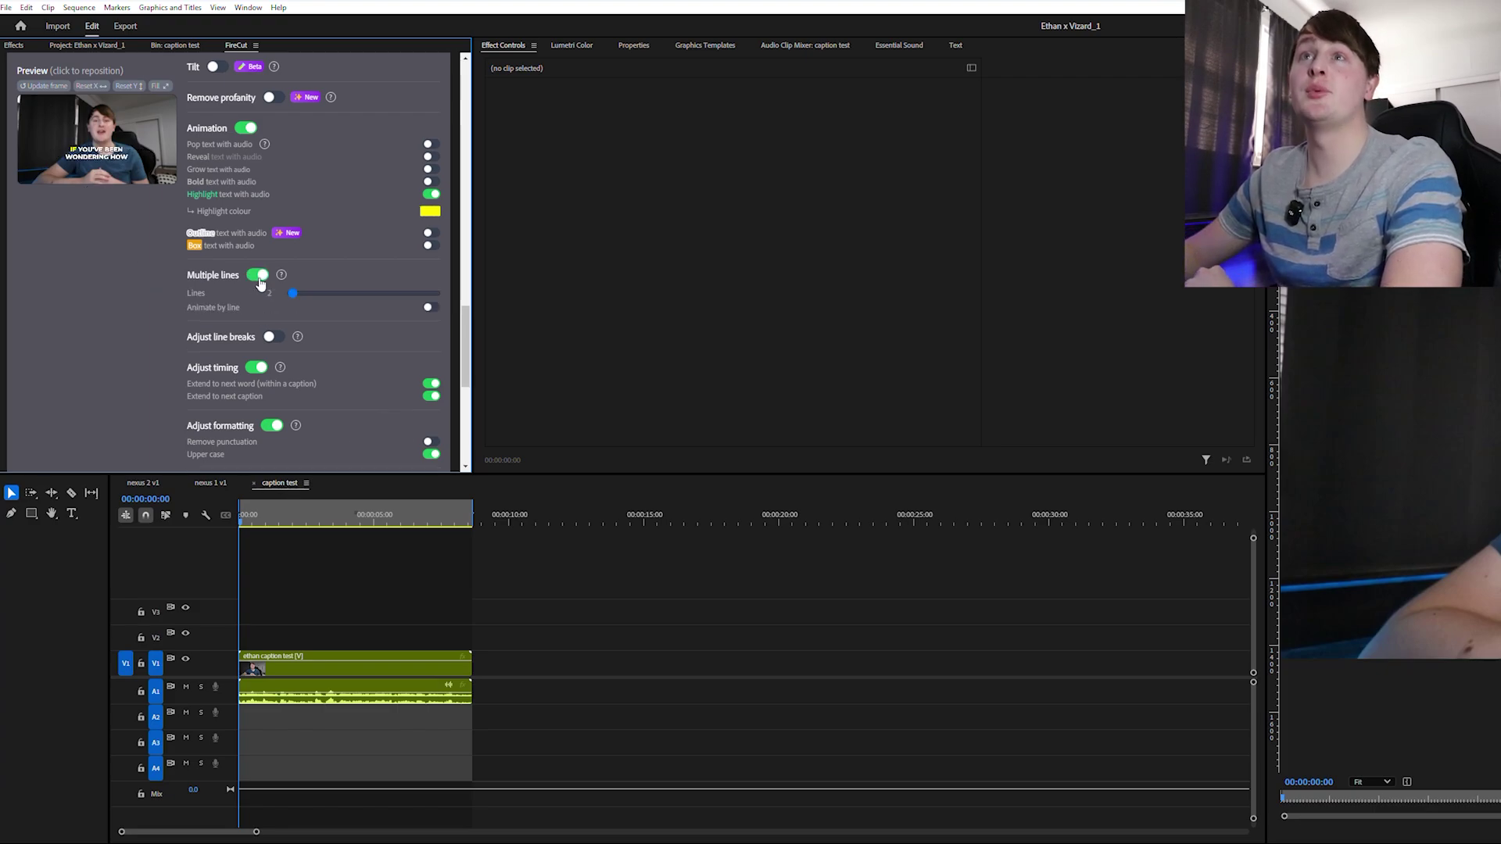
pyautogui.click(273, 337)
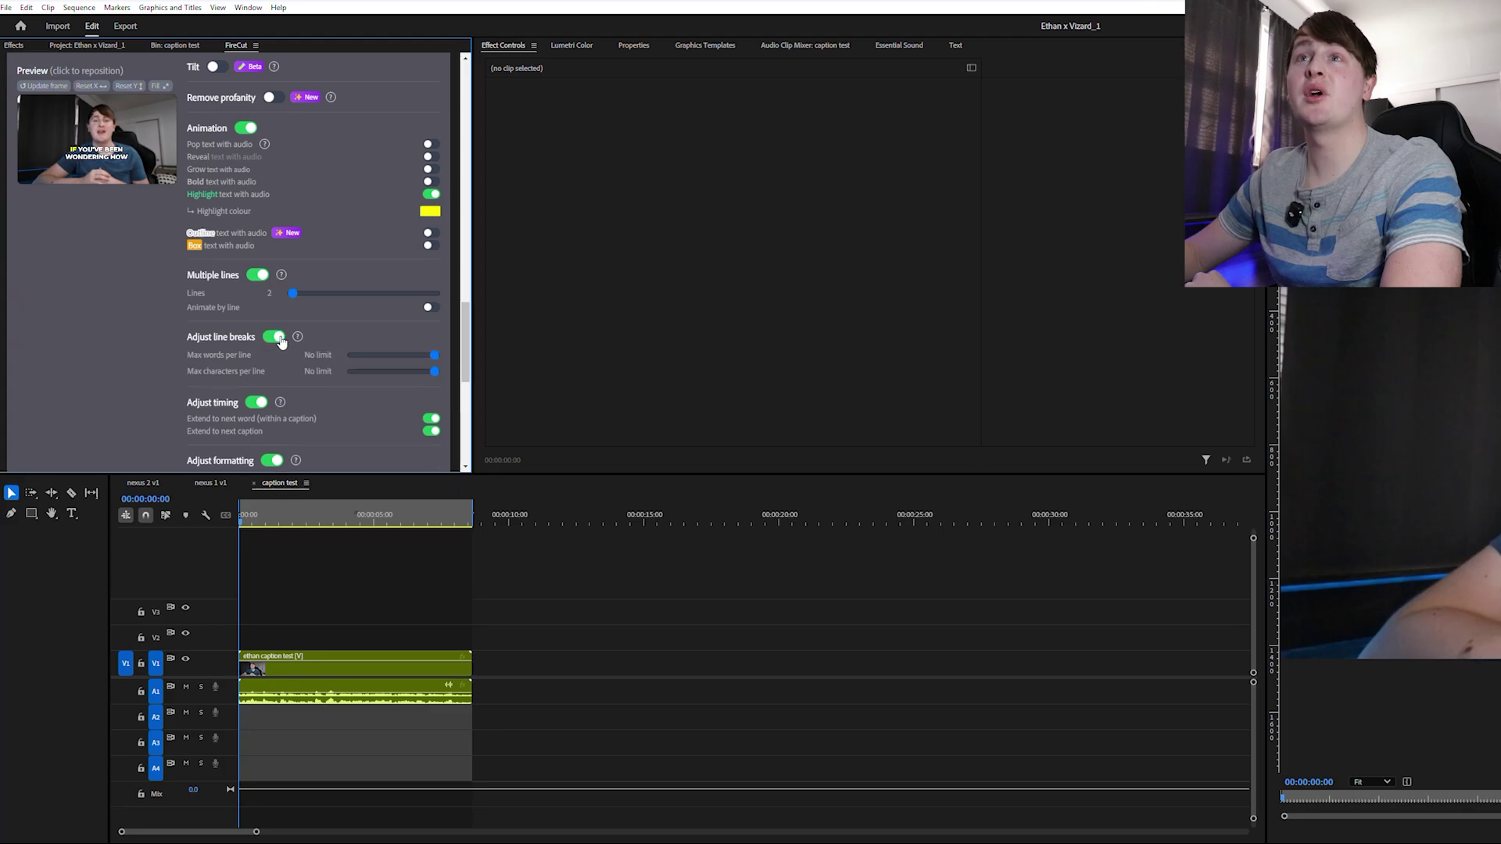
pyautogui.scroll(-5, 279, 342)
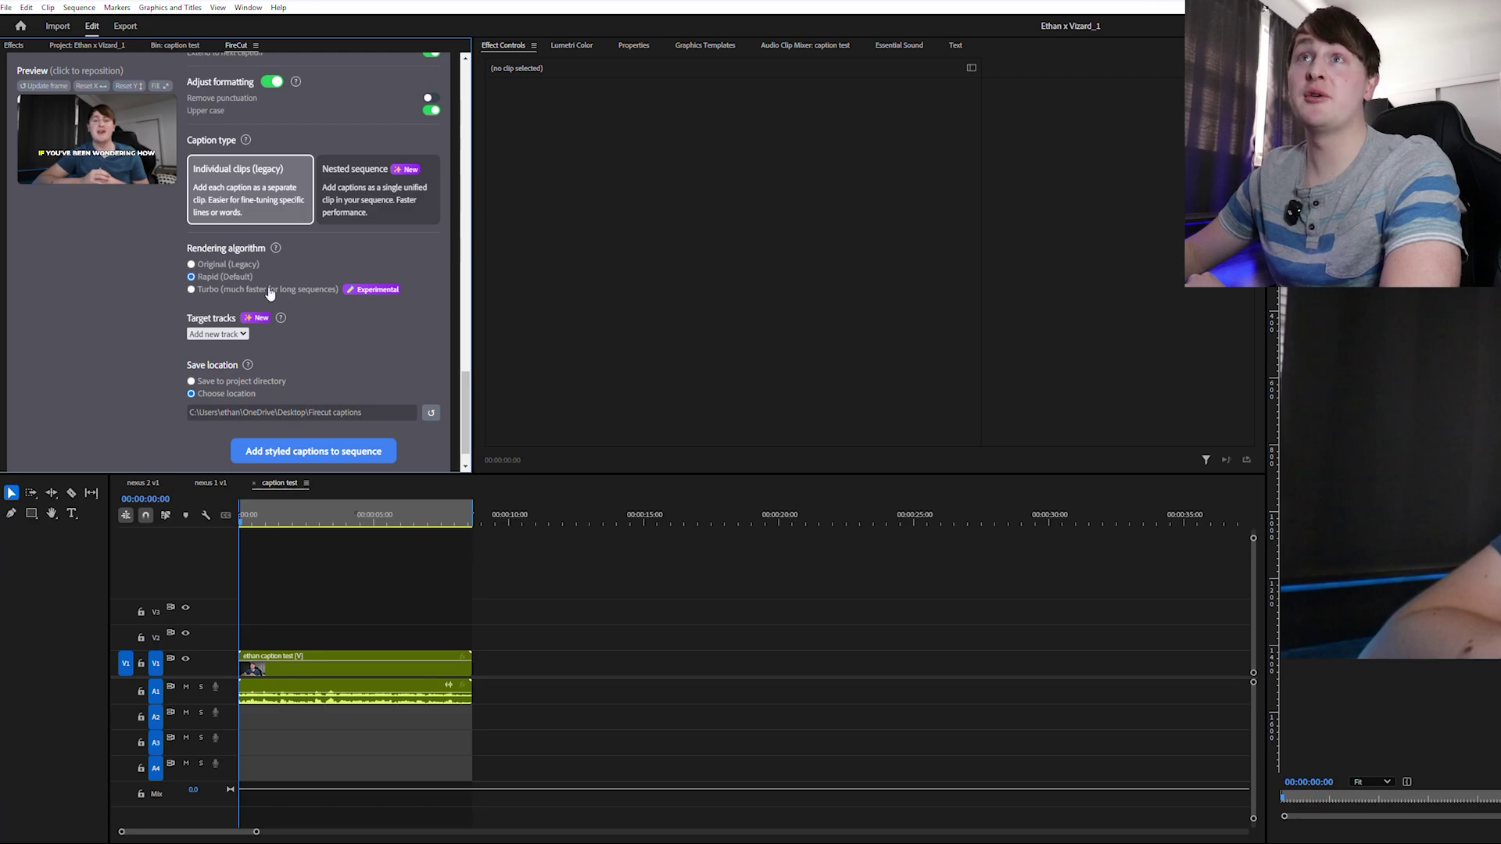
# Set the rendering algorithm to Original (Legacy) and the captions' target track to V3 (text)
pyautogui.click(192, 265)
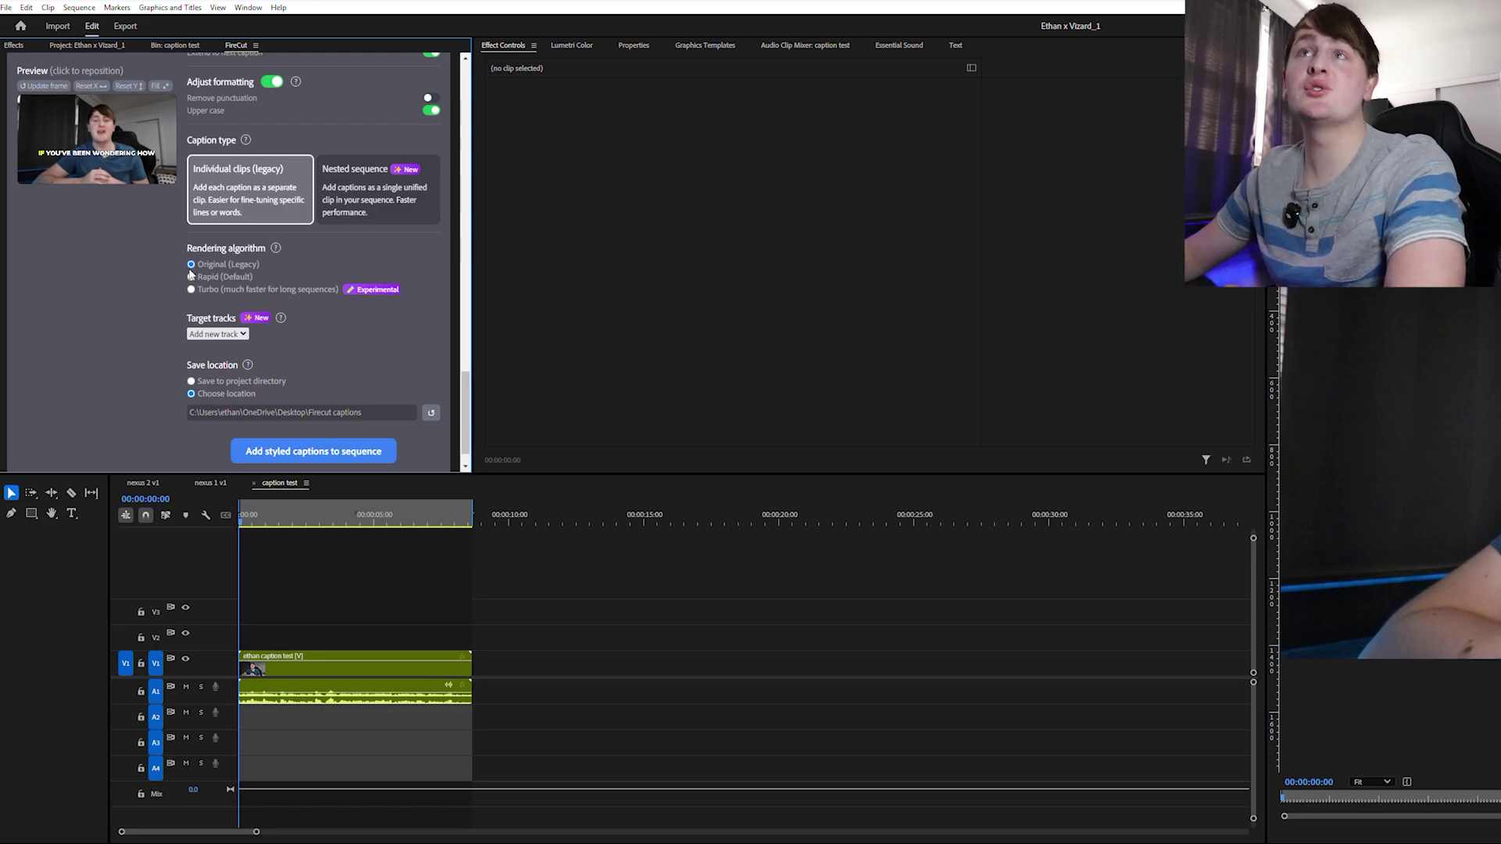
pyautogui.click(243, 336)
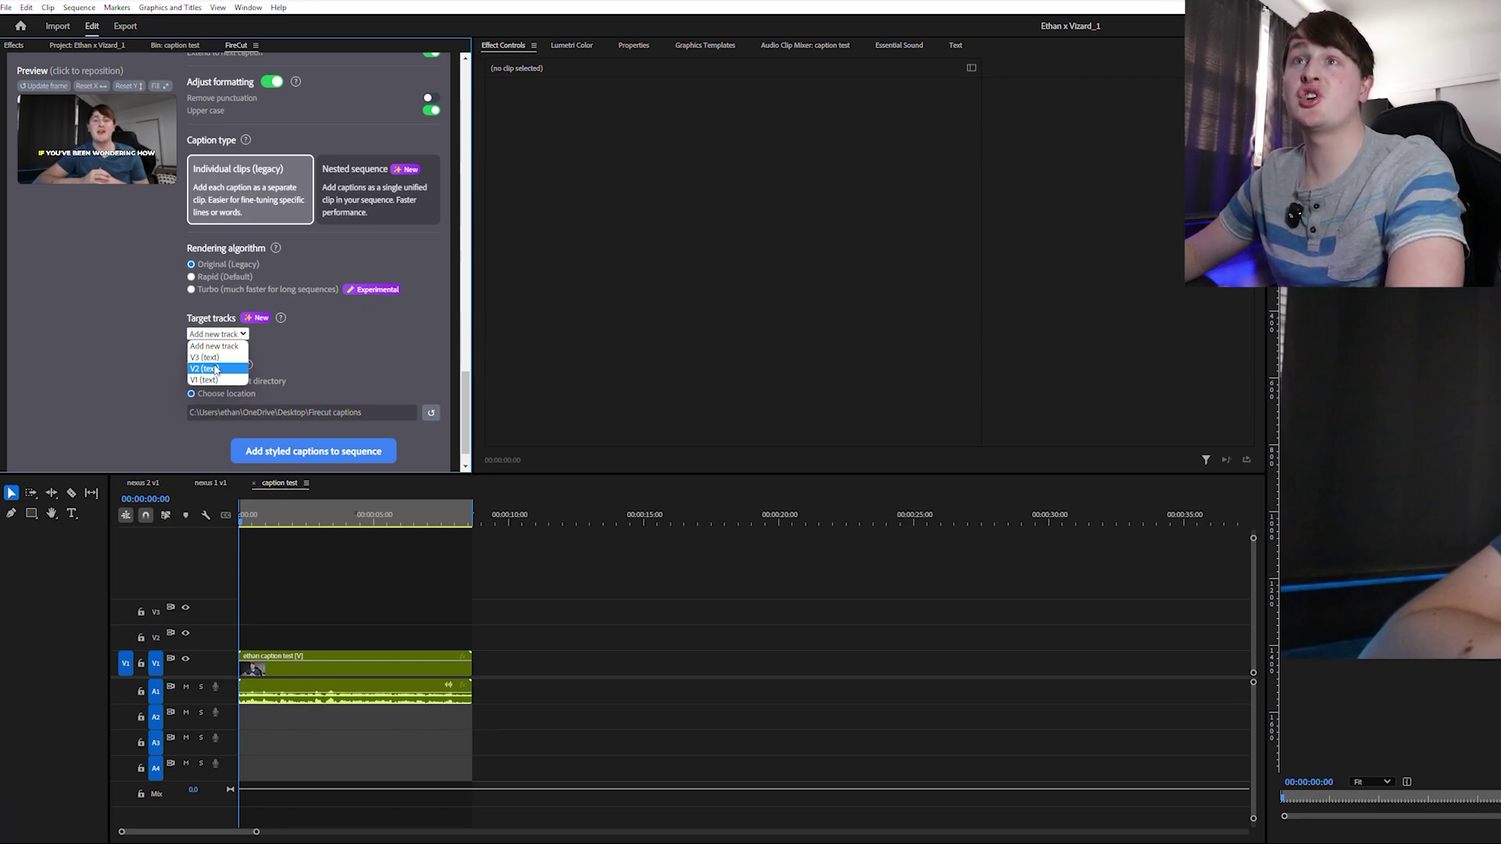
pyautogui.click(205, 357)
pyautogui.scroll(-1, 207, 361)
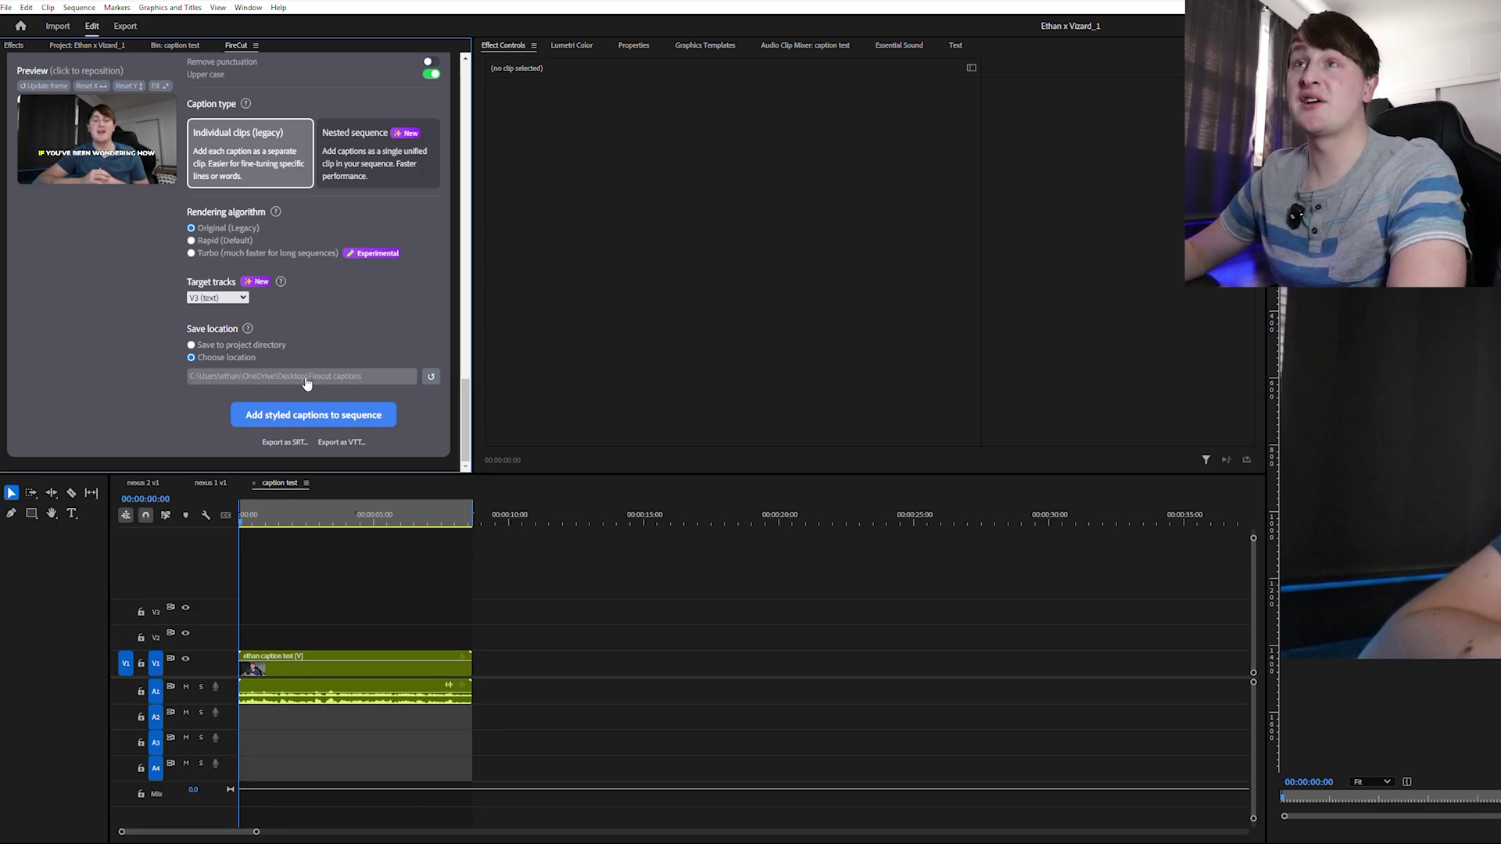
# Add a line break after "wondering" in the first line of the transcript
pyautogui.scroll(15, 367, 351)
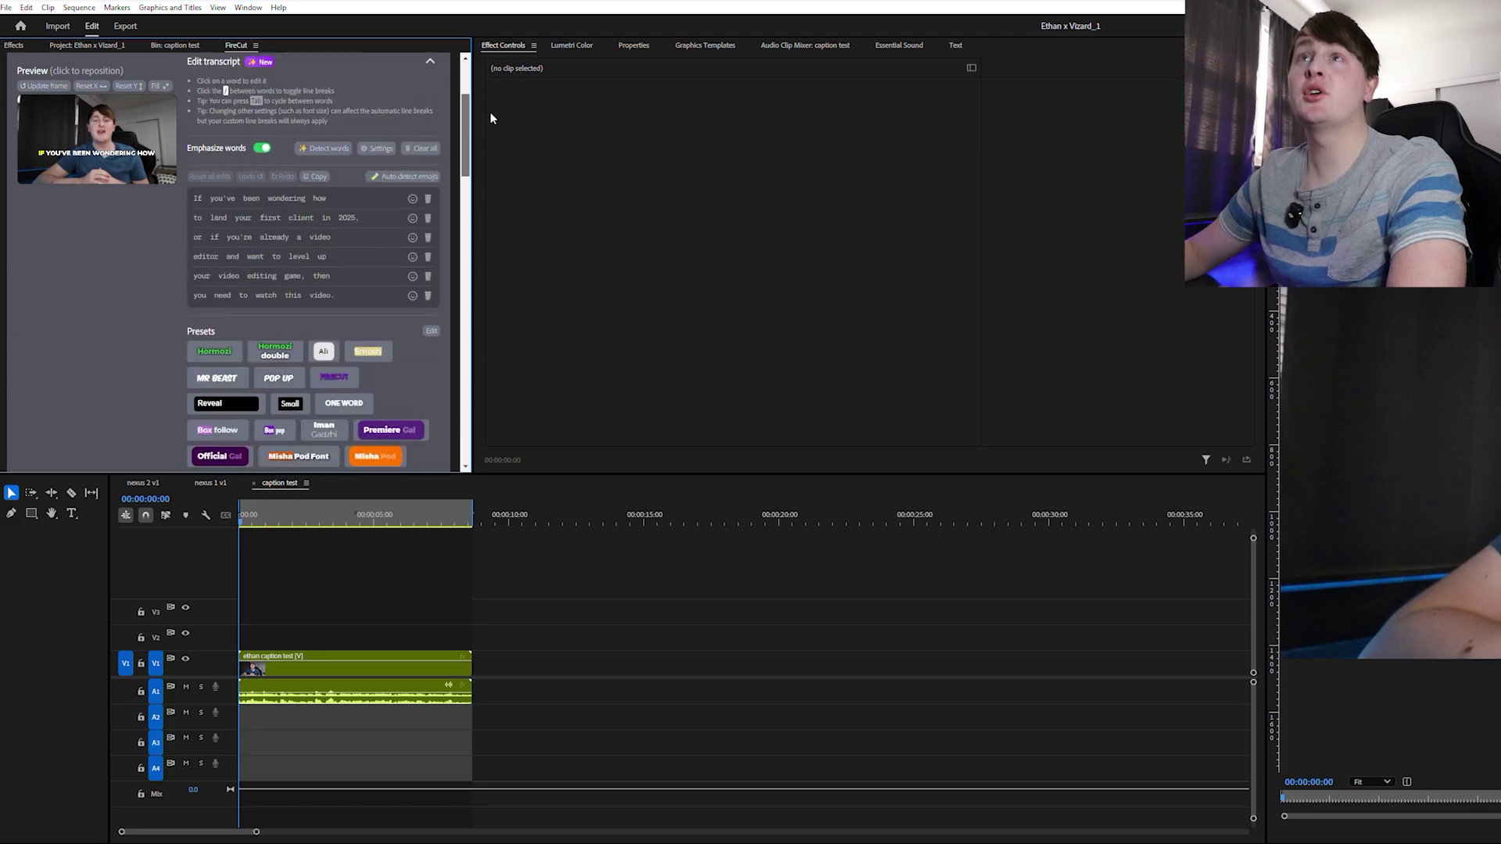
pyautogui.scroll(-1, 244, 324)
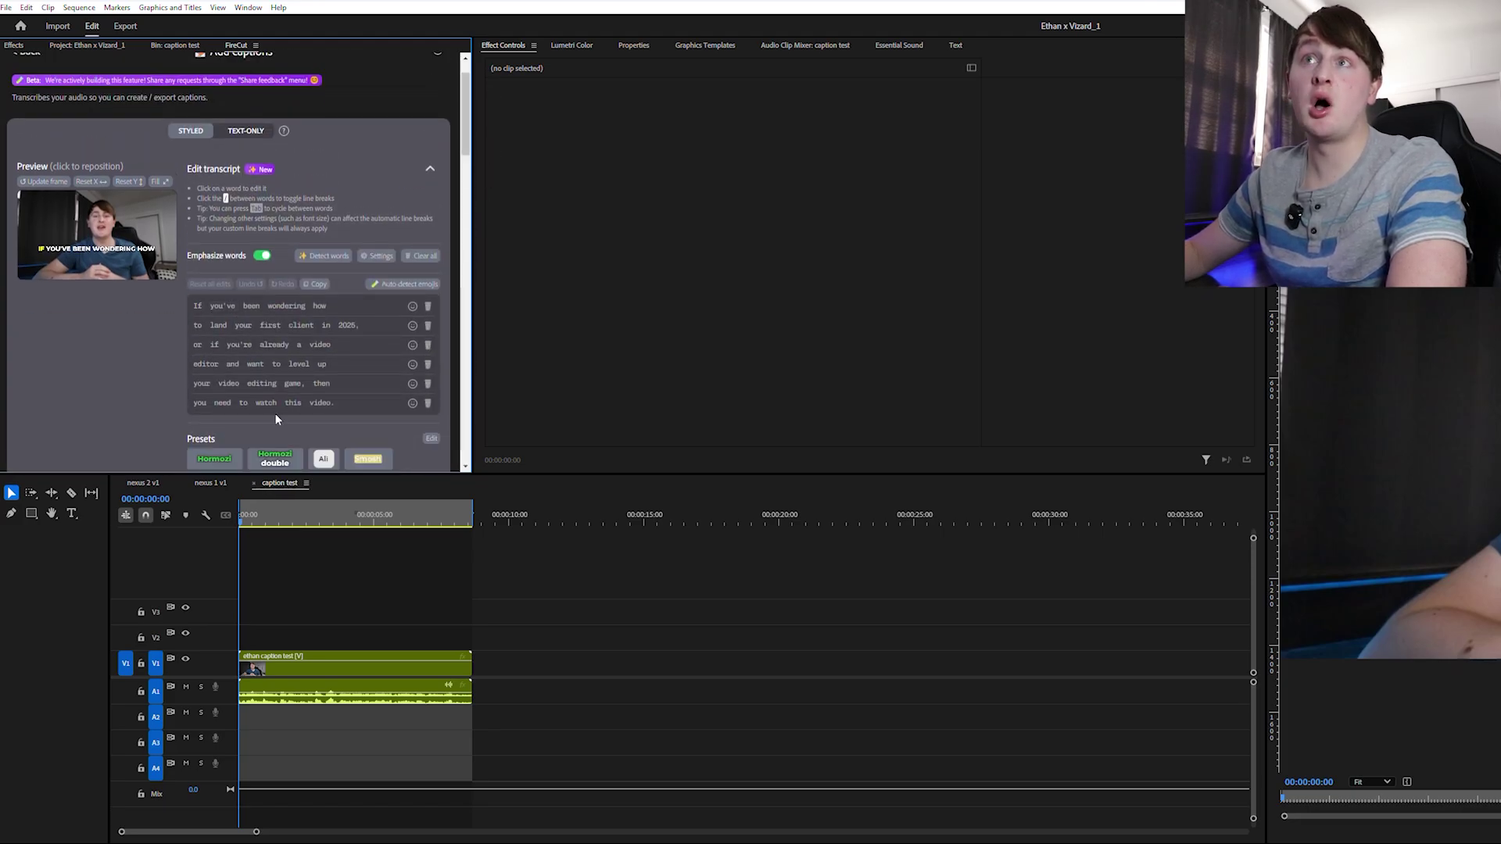
pyautogui.click(306, 306)
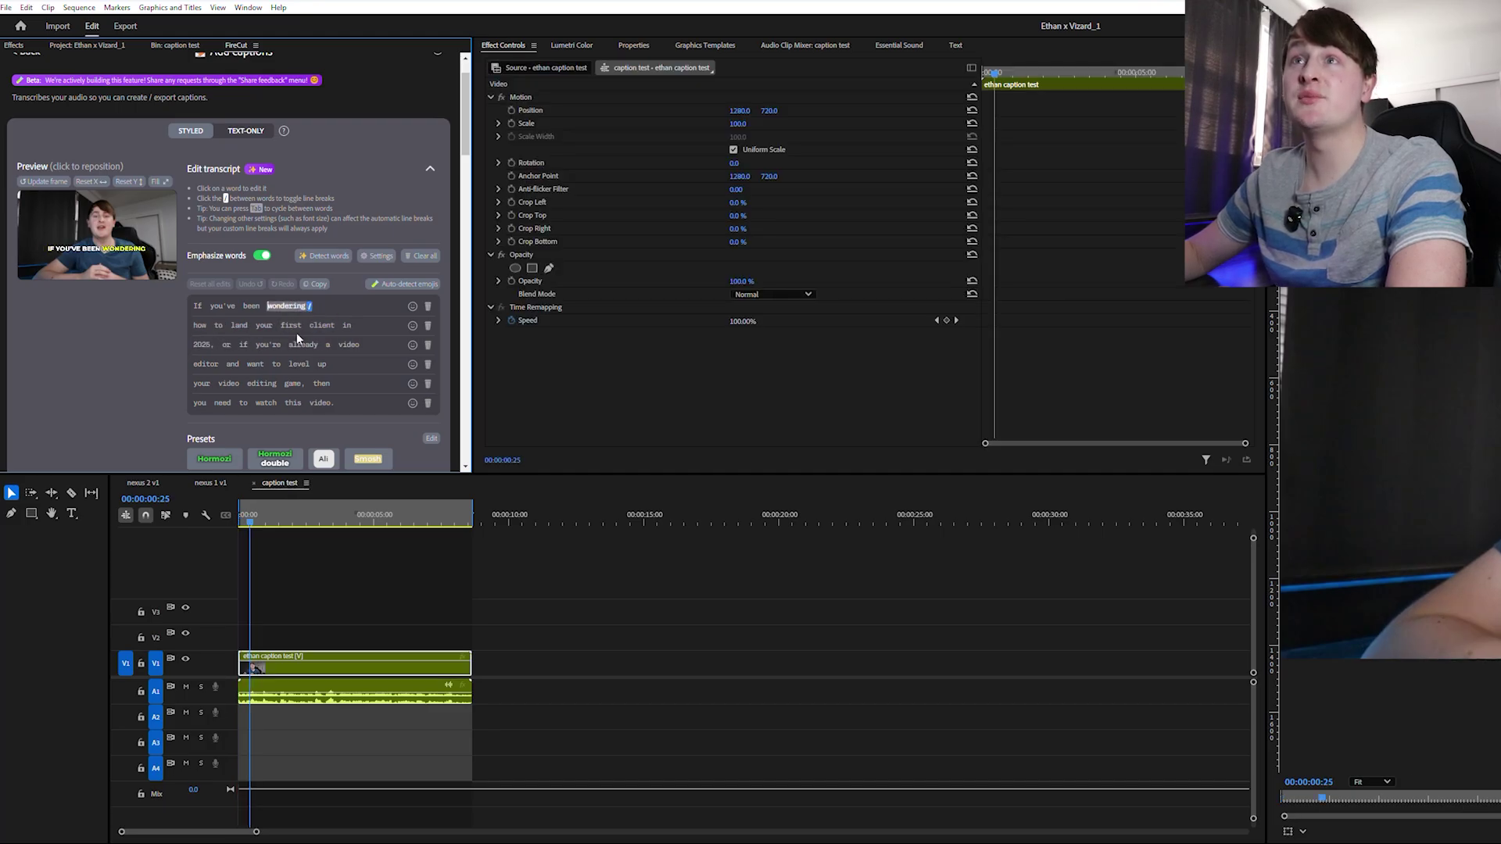
# Add line breaks in the transcript after "first", "2025,", "game," and "need"
pyautogui.click(306, 325)
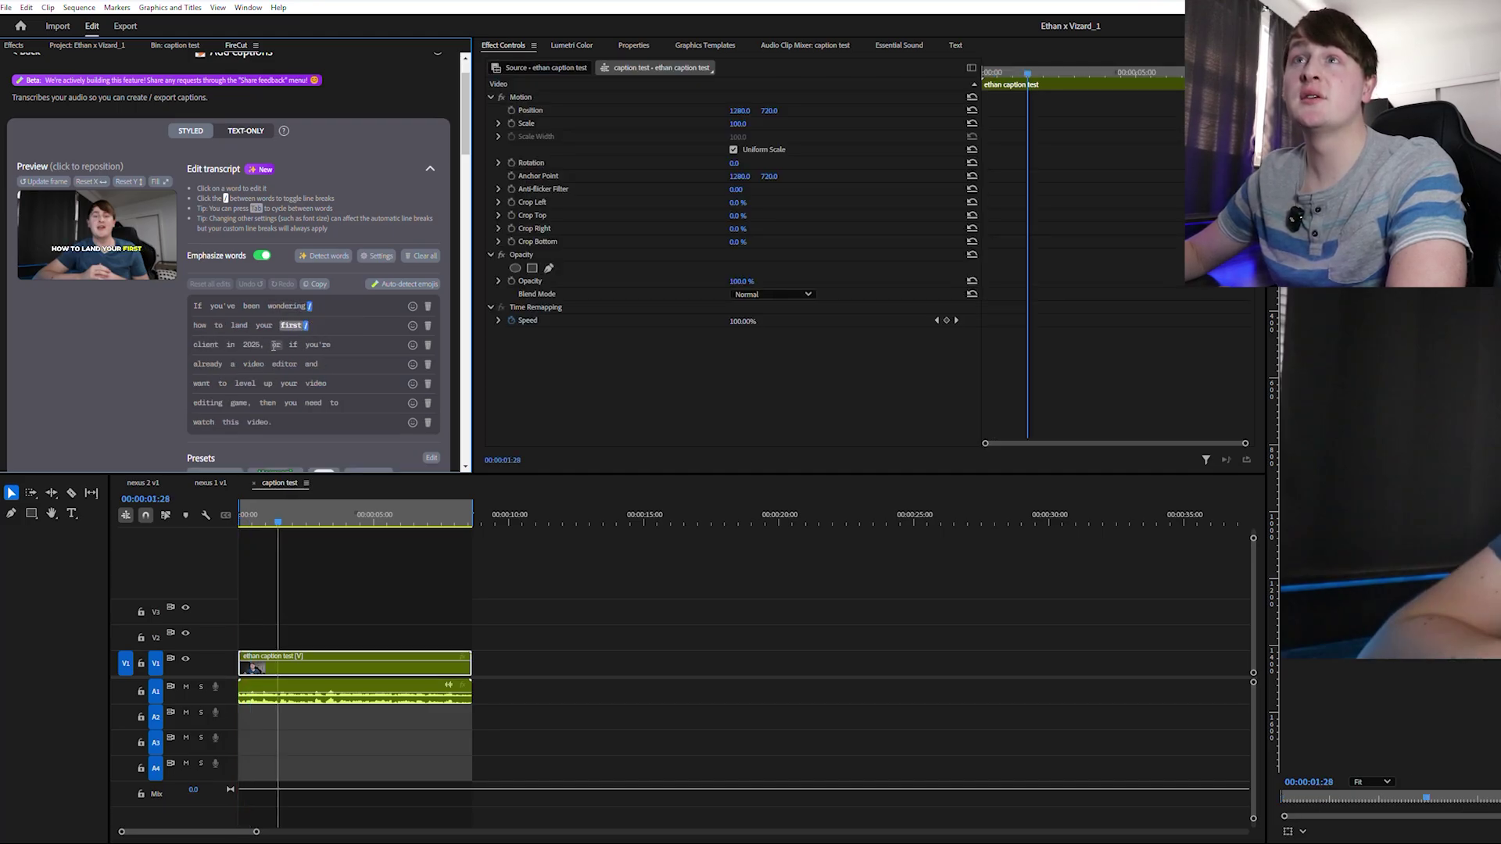
pyautogui.click(268, 345)
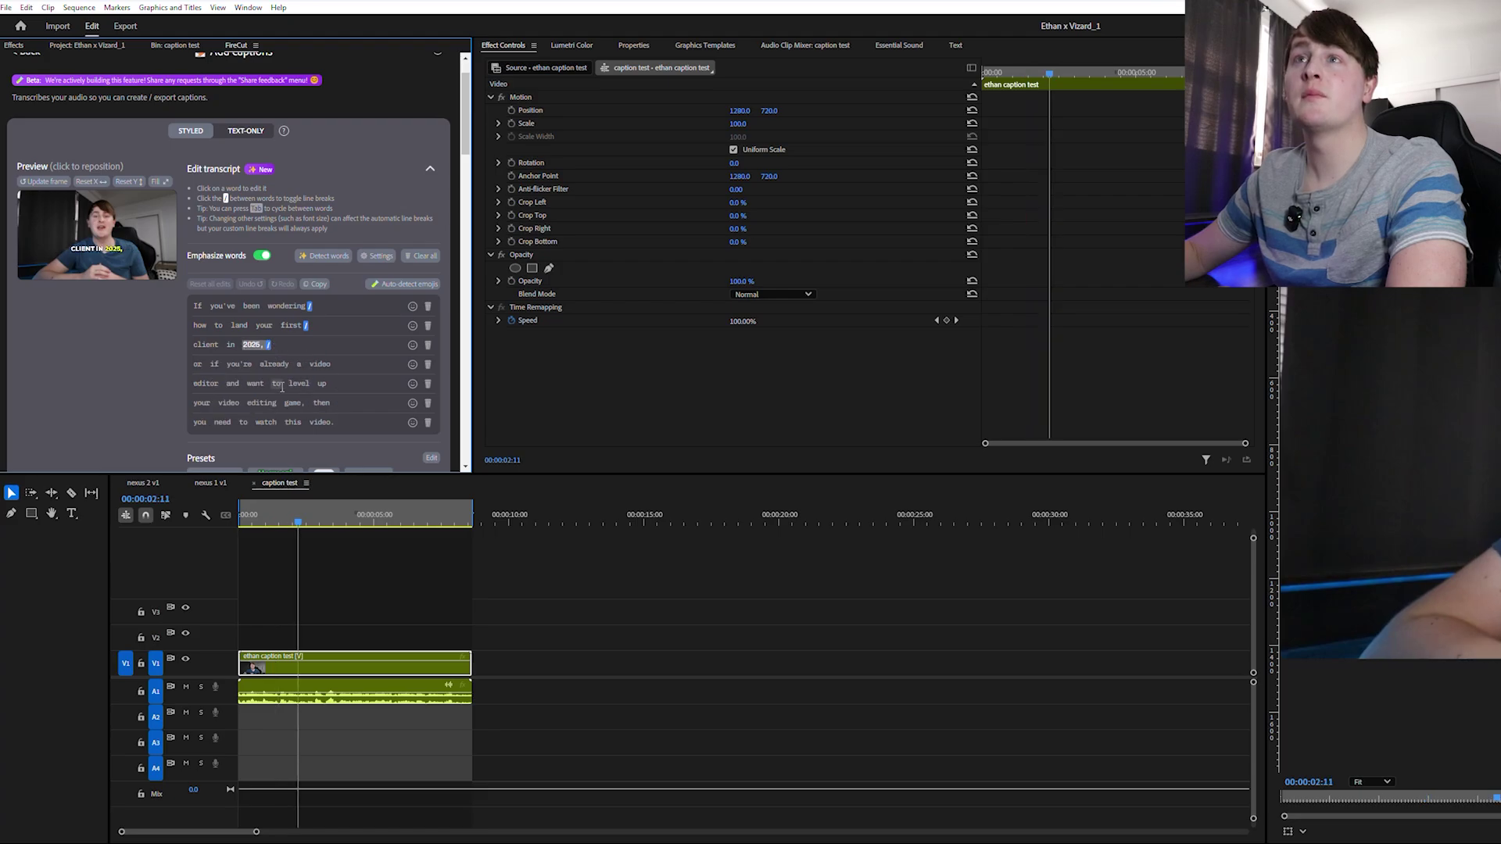
pyautogui.click(310, 403)
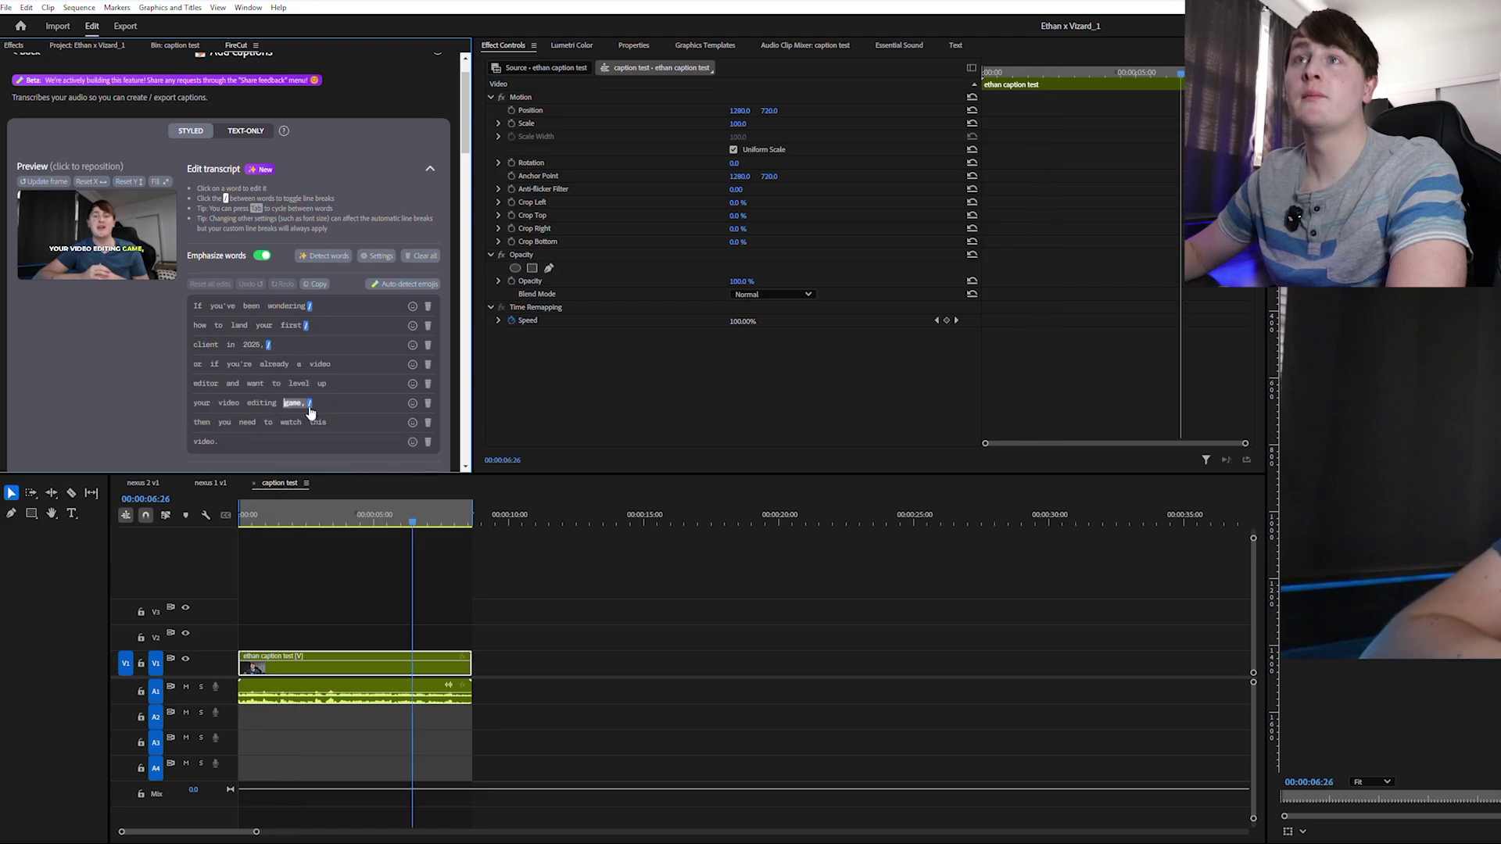
pyautogui.click(259, 423)
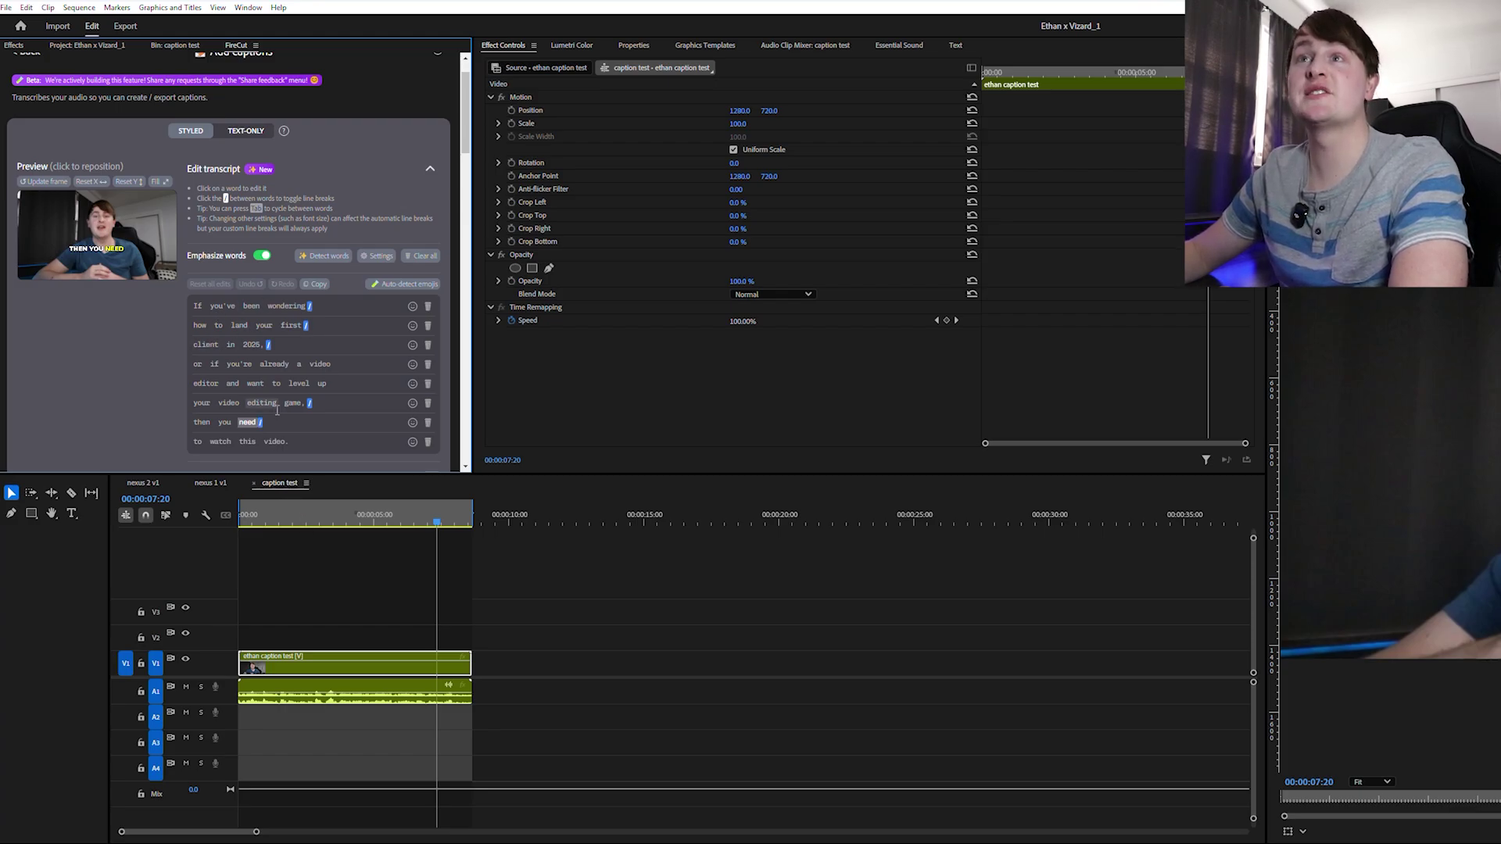
# Reposition the captions lower in the preview, close to the bottom edge of the frame
pyautogui.scroll(-2, 99, 159)
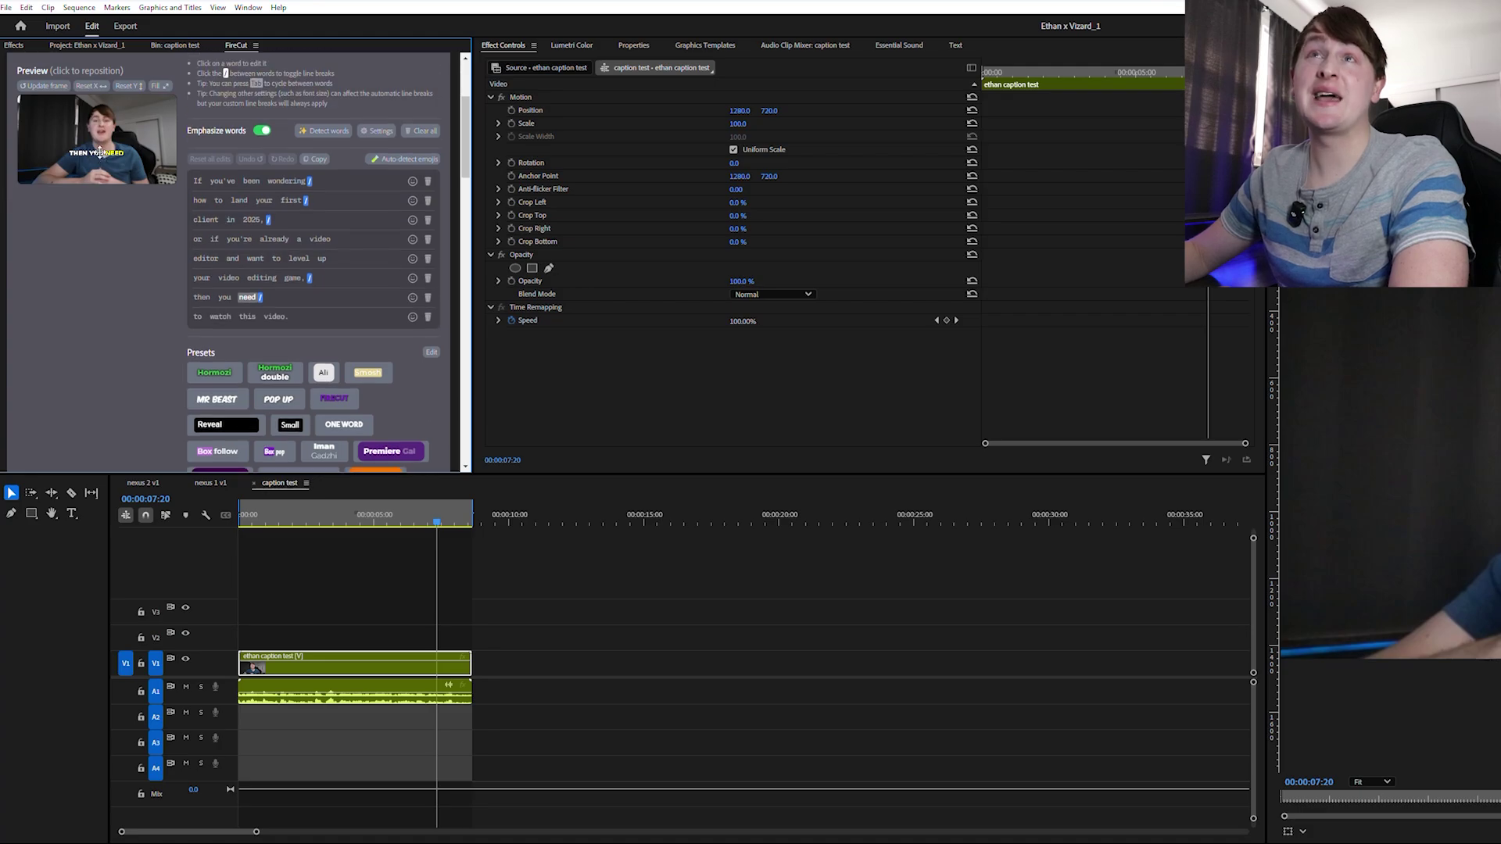
pyautogui.moveTo(100, 151); pyautogui.dragTo(102, 180)
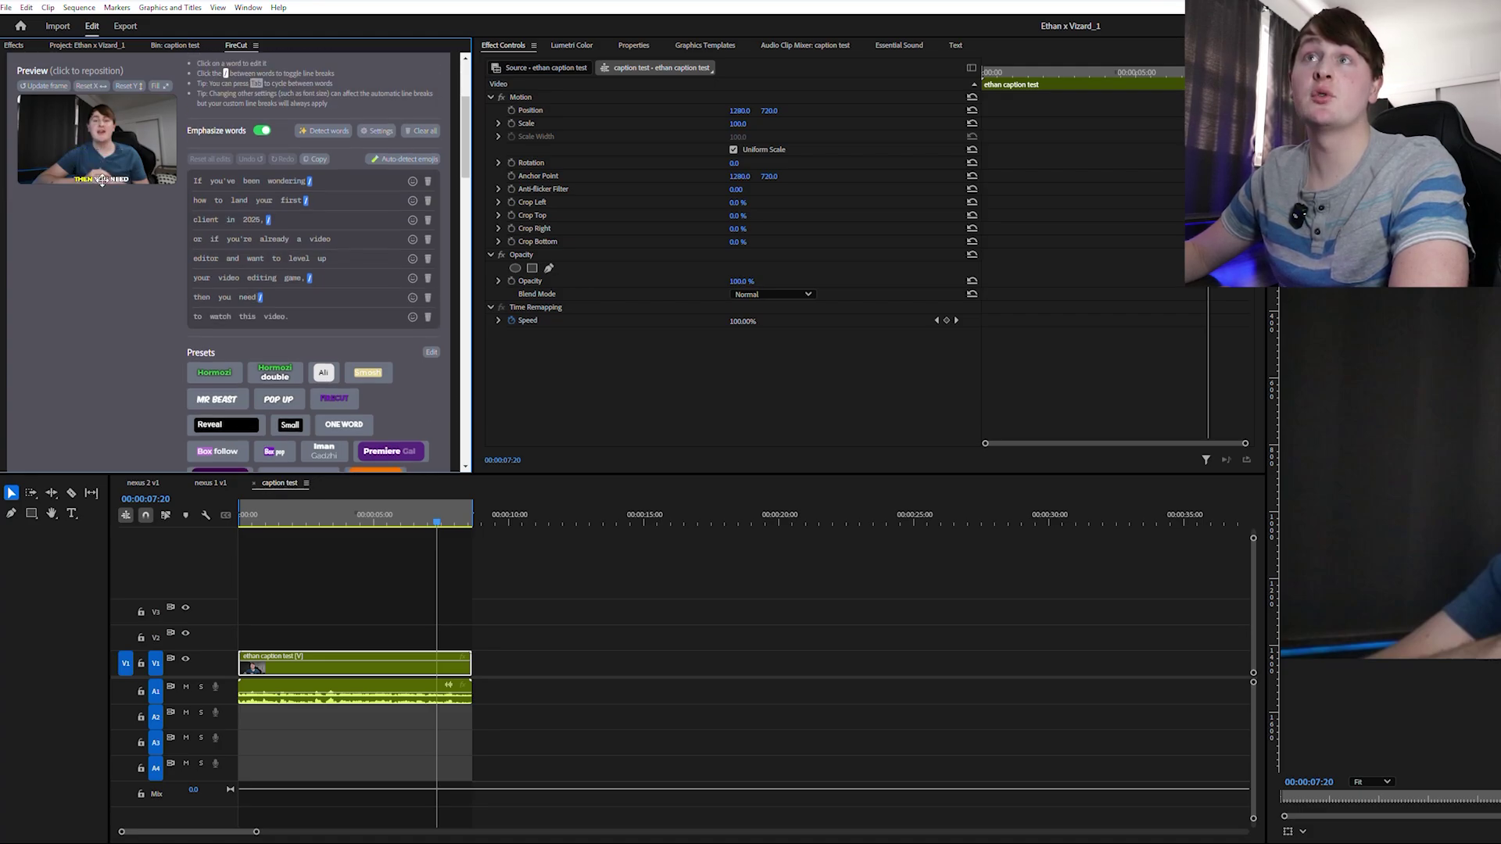
# Look over the caption presets and the form for saving the current style as a preset, leaving it without saving
pyautogui.scroll(-6, 354, 236)
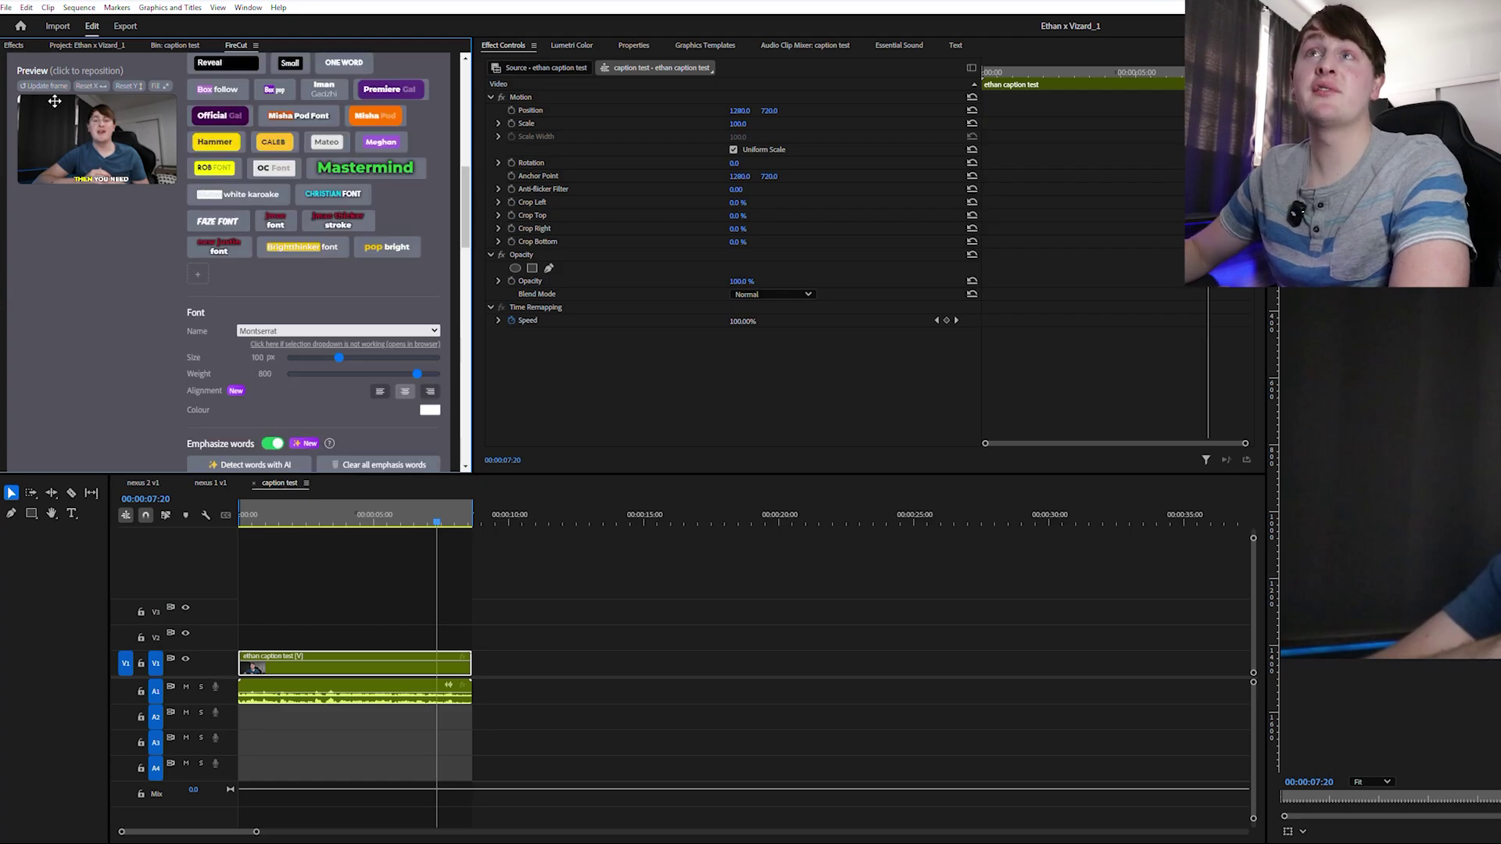
pyautogui.scroll(5, 371, 213)
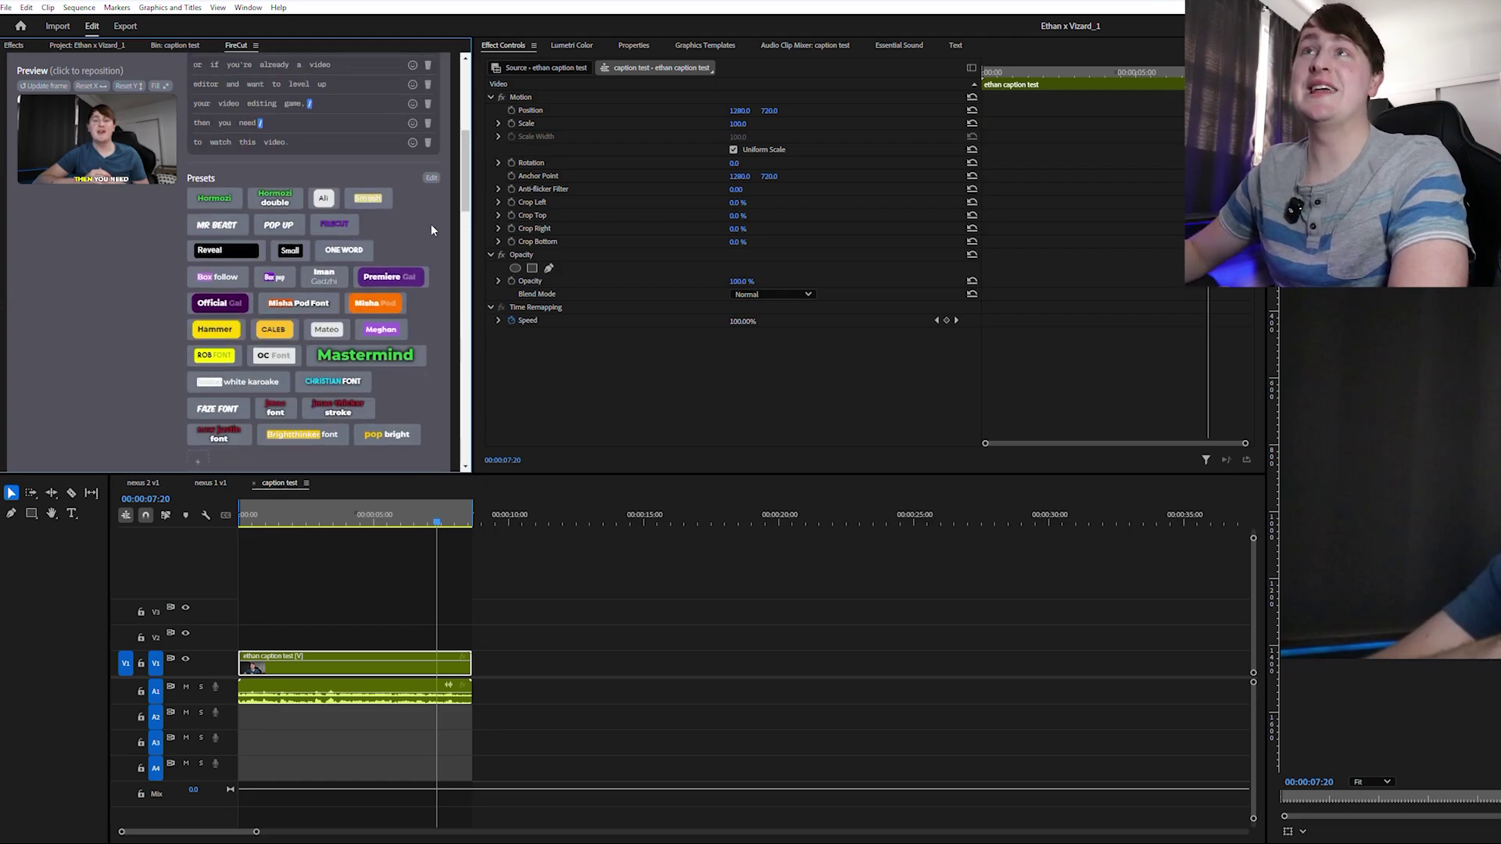
pyautogui.scroll(-3, 231, 391)
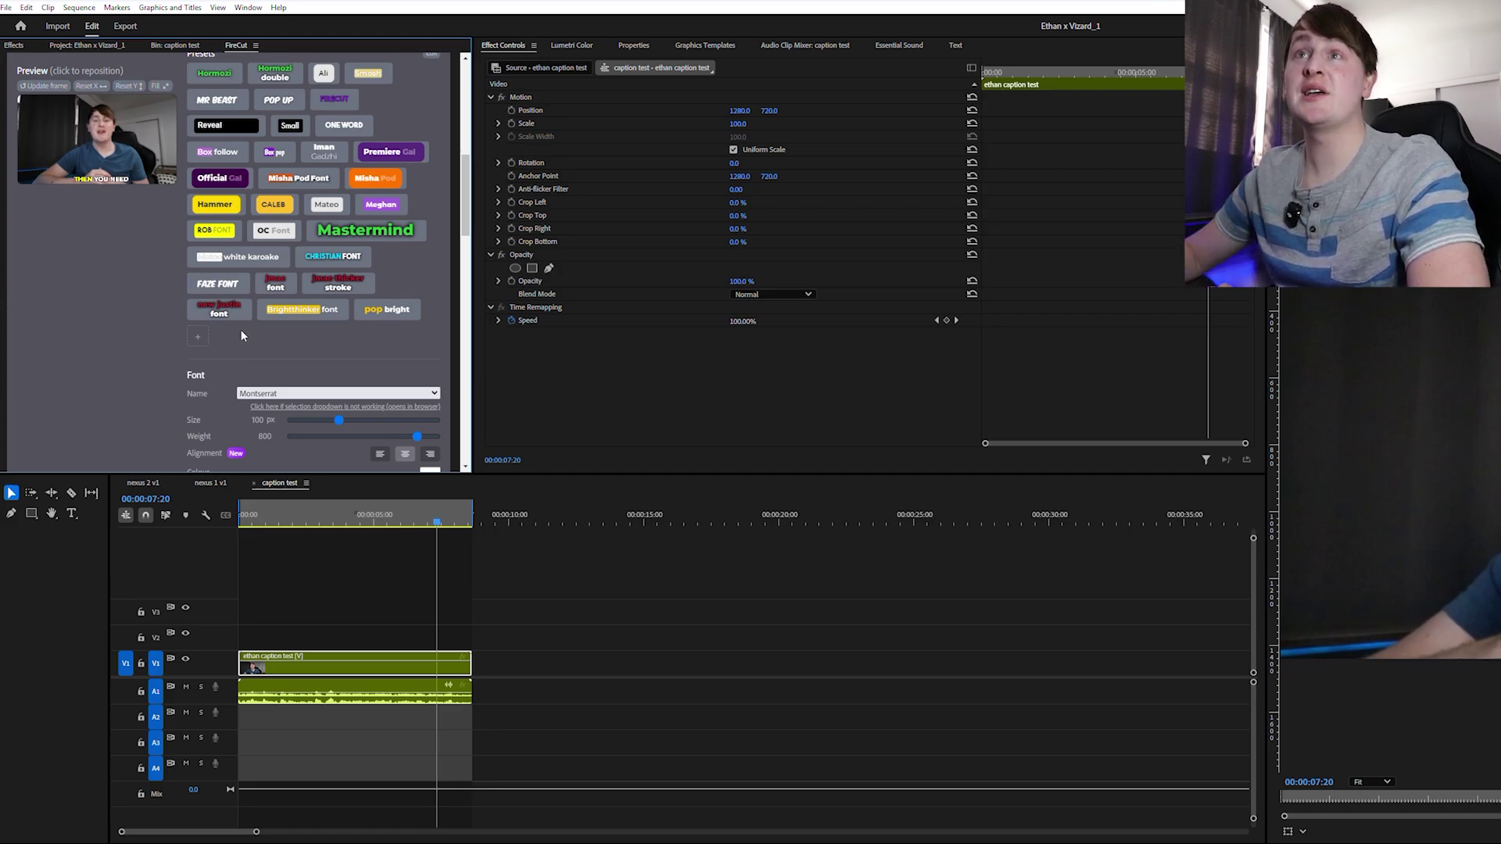
pyautogui.click(197, 339)
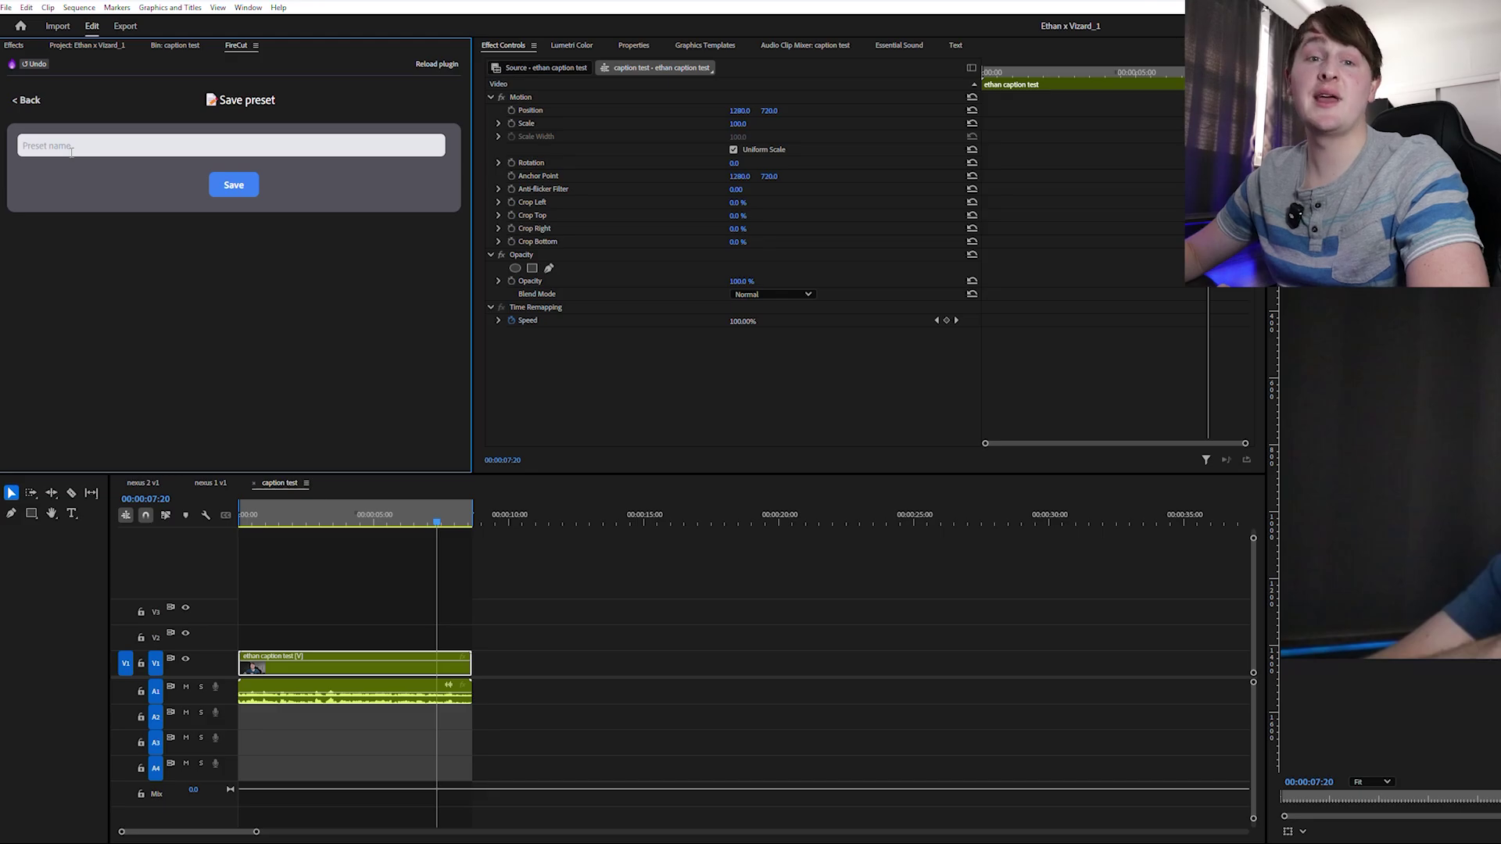
pyautogui.click(26, 100)
# Add the styled captions to the sequence and scrub through the first few seconds to review them
pyautogui.scroll(-5, 438, 437)
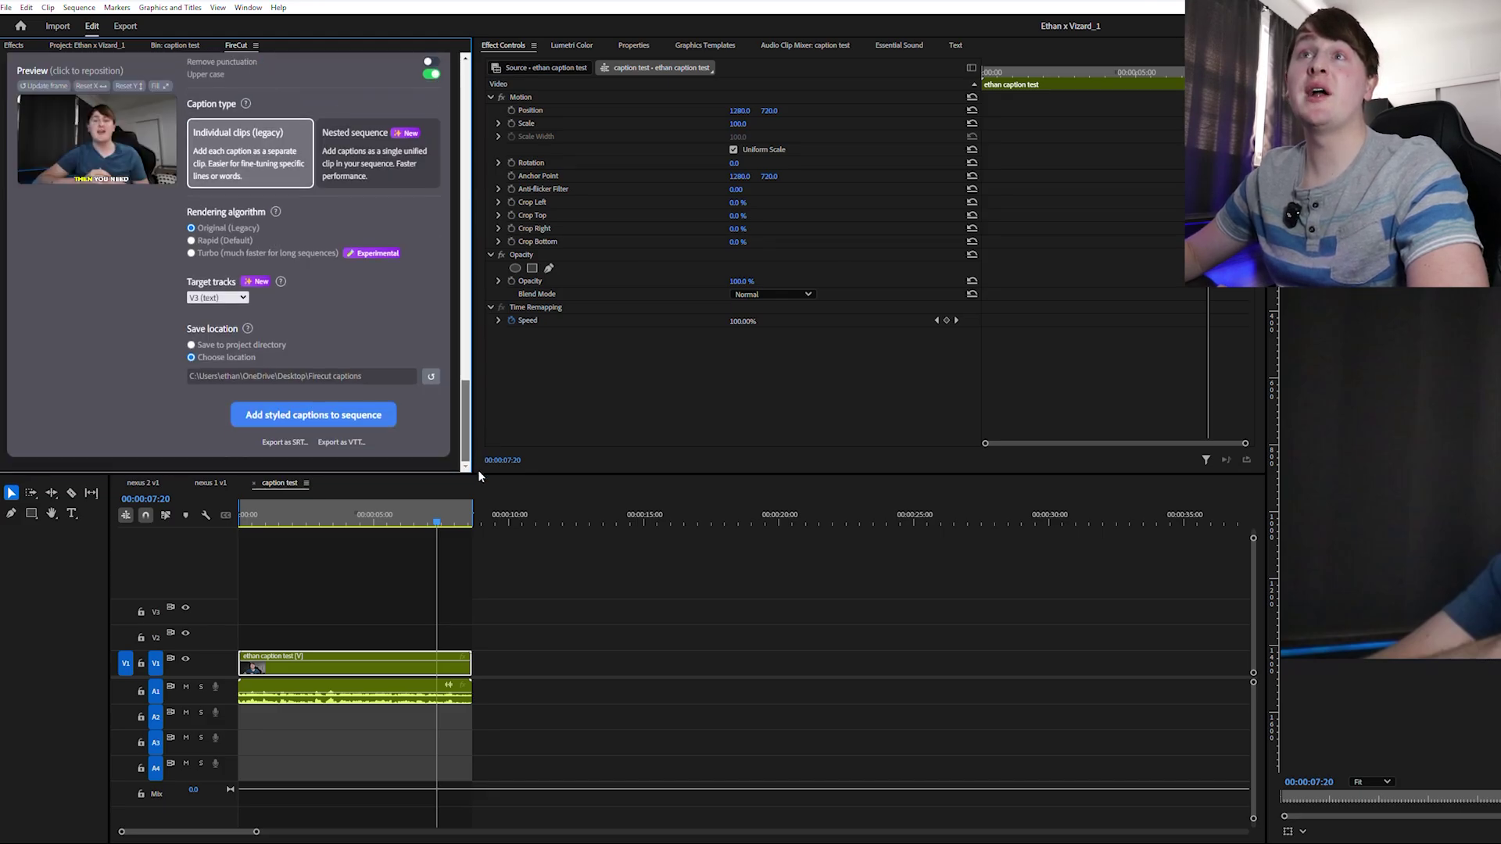
pyautogui.click(342, 422)
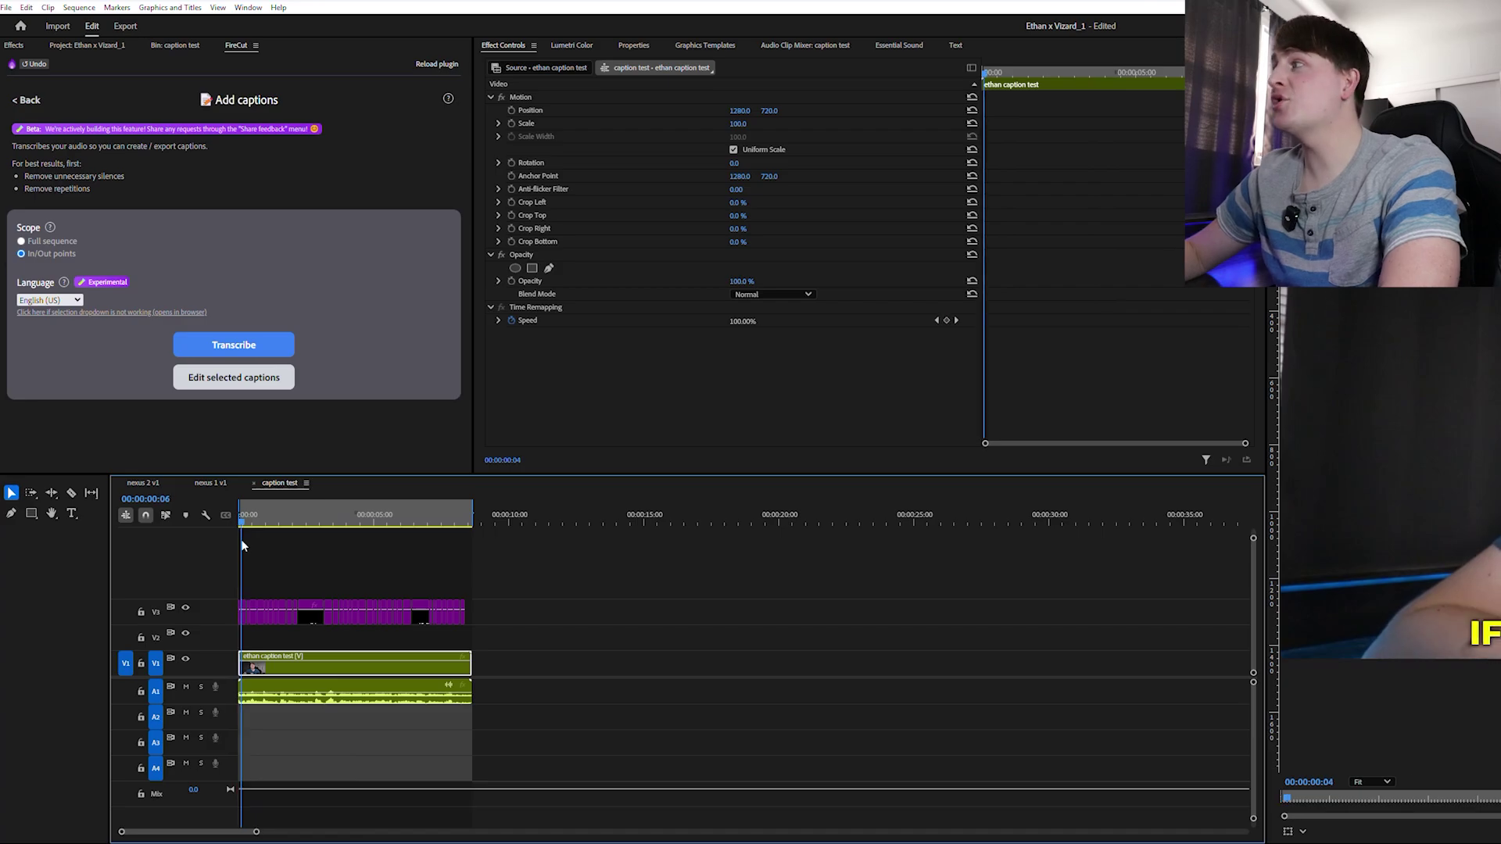
pyautogui.moveTo(241, 541); pyautogui.dragTo(345, 564)
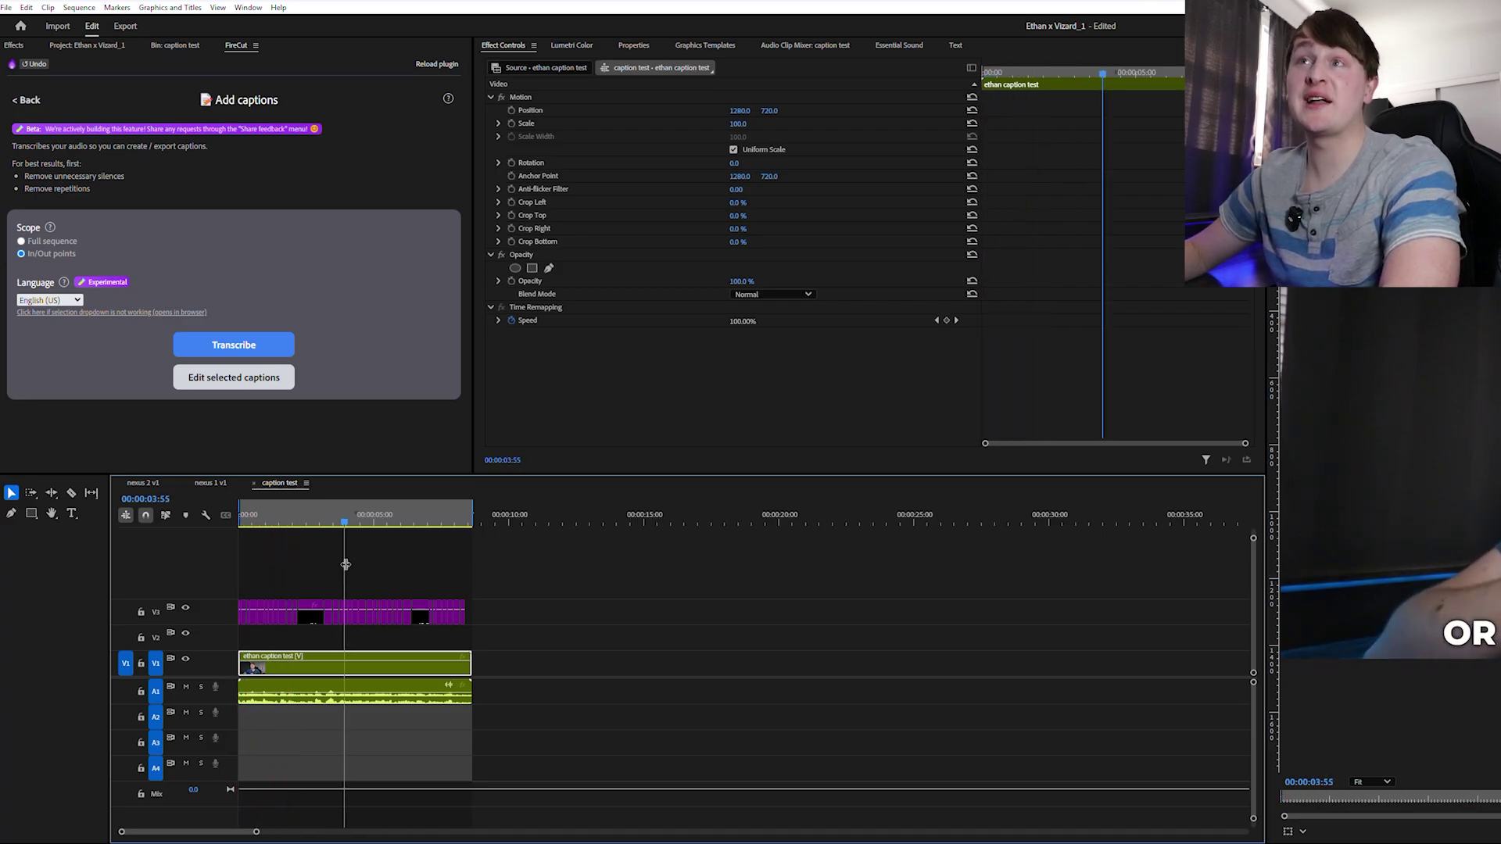
# Select the V3 caption clips around the playhead and load the selected captions for editing
pyautogui.moveTo(375, 577); pyautogui.dragTo(331, 618)
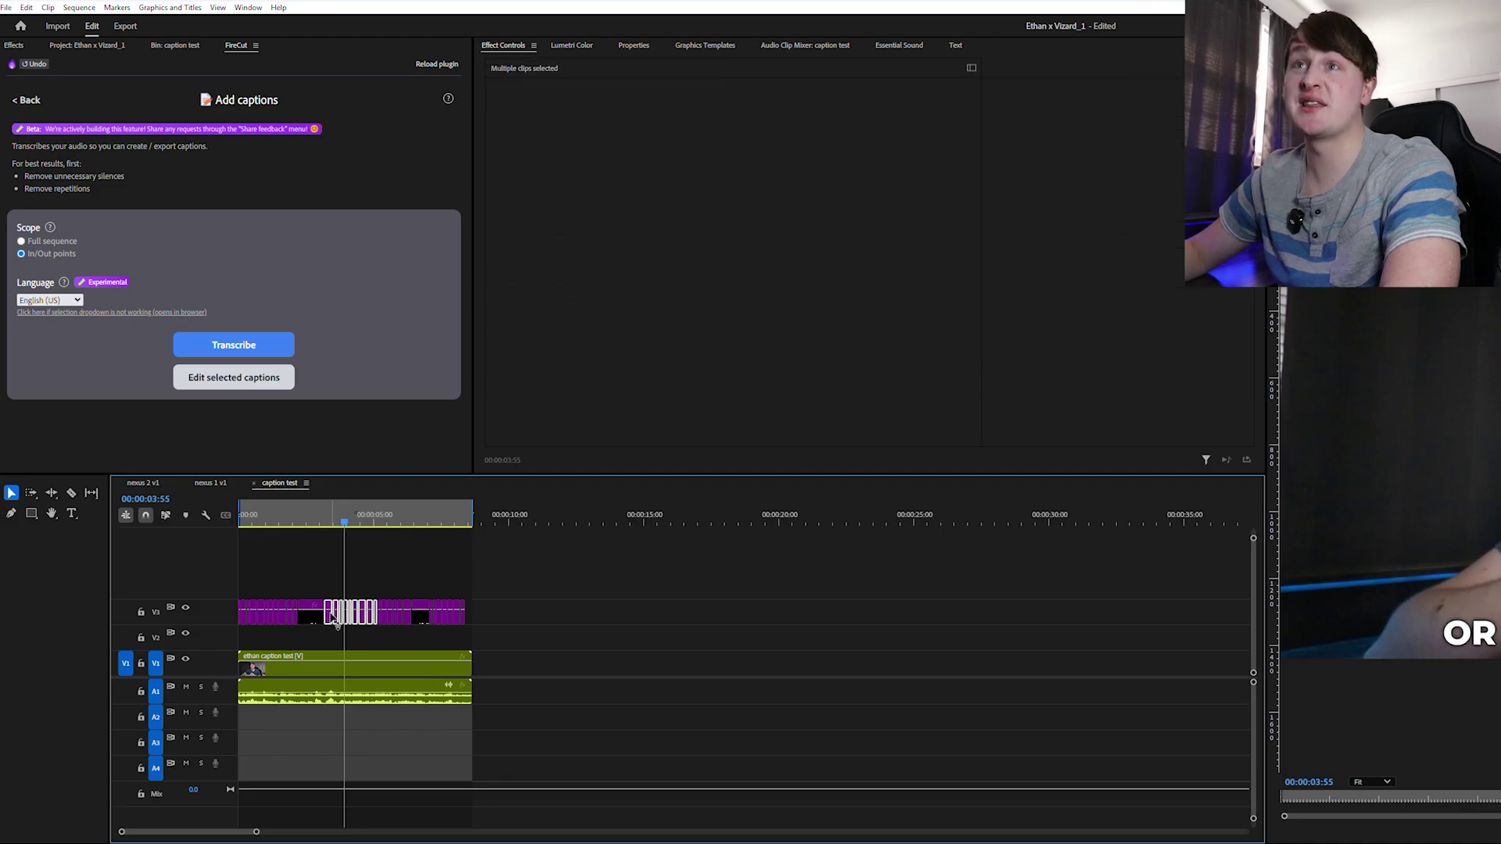
pyautogui.click(247, 381)
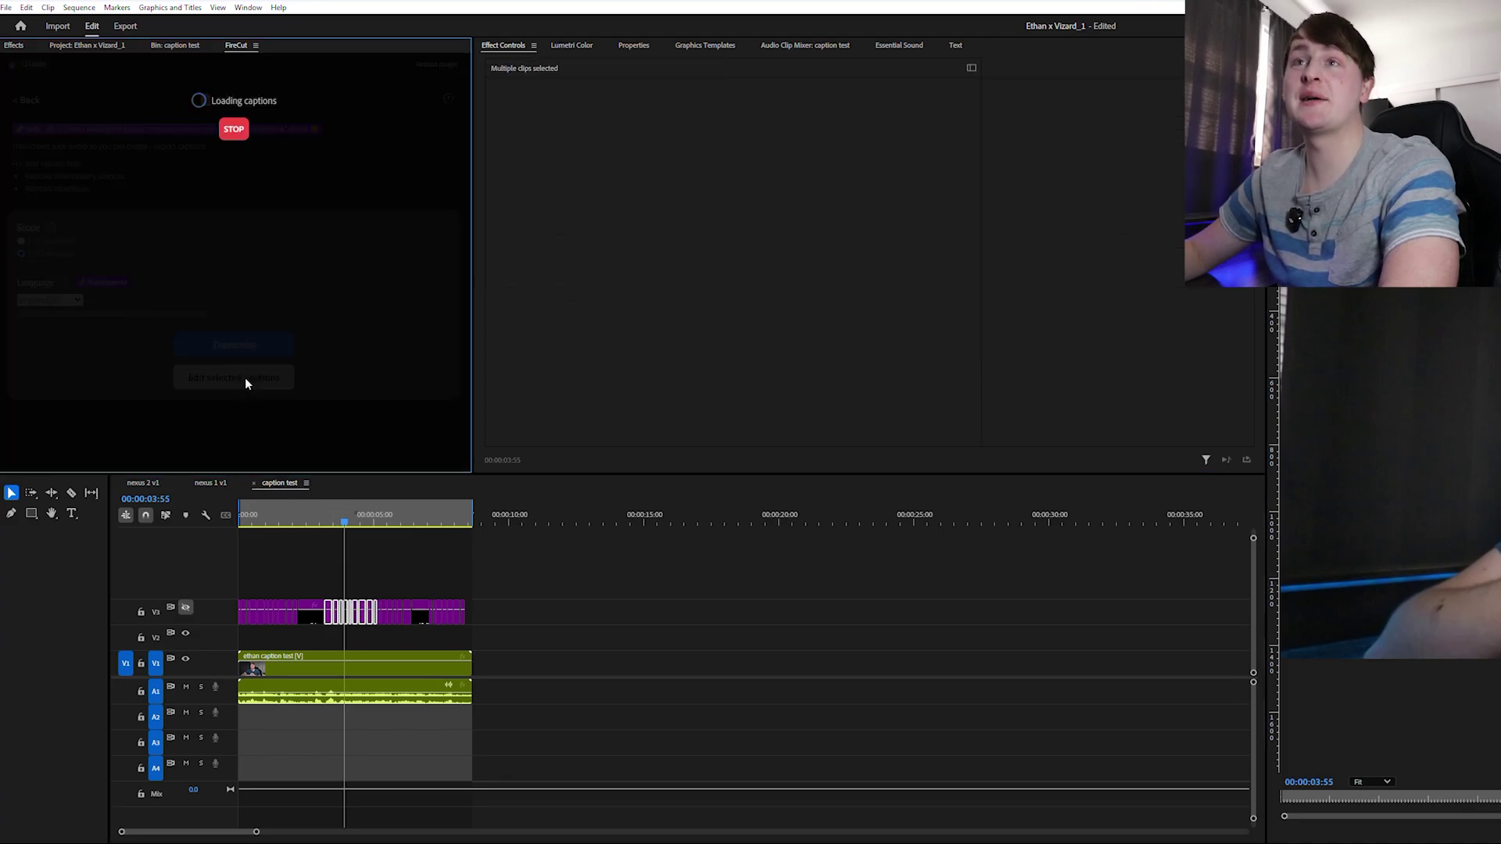
pyautogui.scroll(-1, 246, 377)
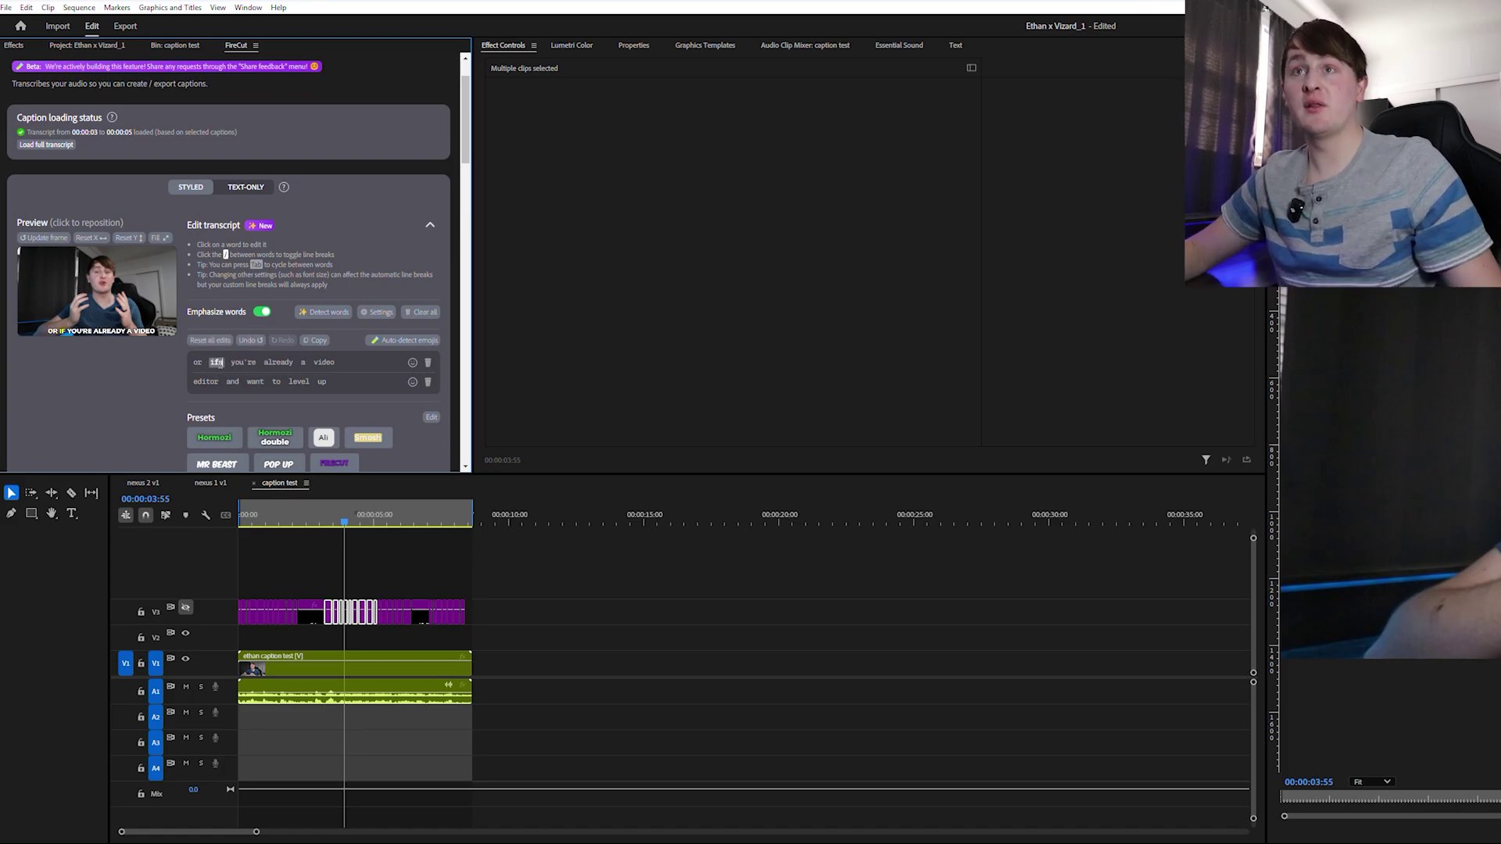
# Deselect the caption clips and review the loaded captions' shadow, animation, timing, formatting and rendering algorithm settings
pyautogui.click(356, 595)
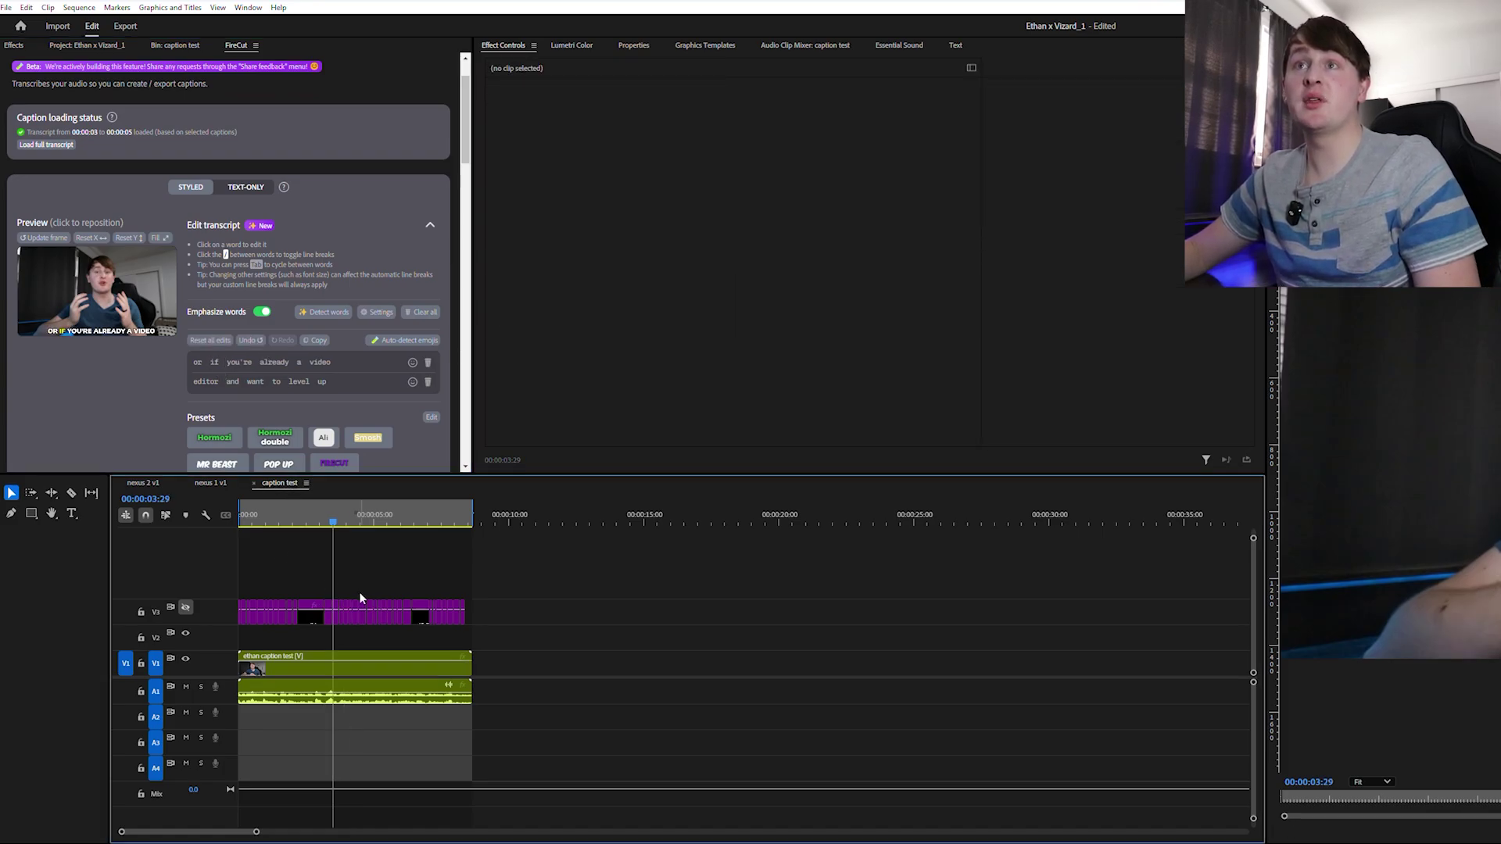
pyautogui.scroll(-10, 312, 369)
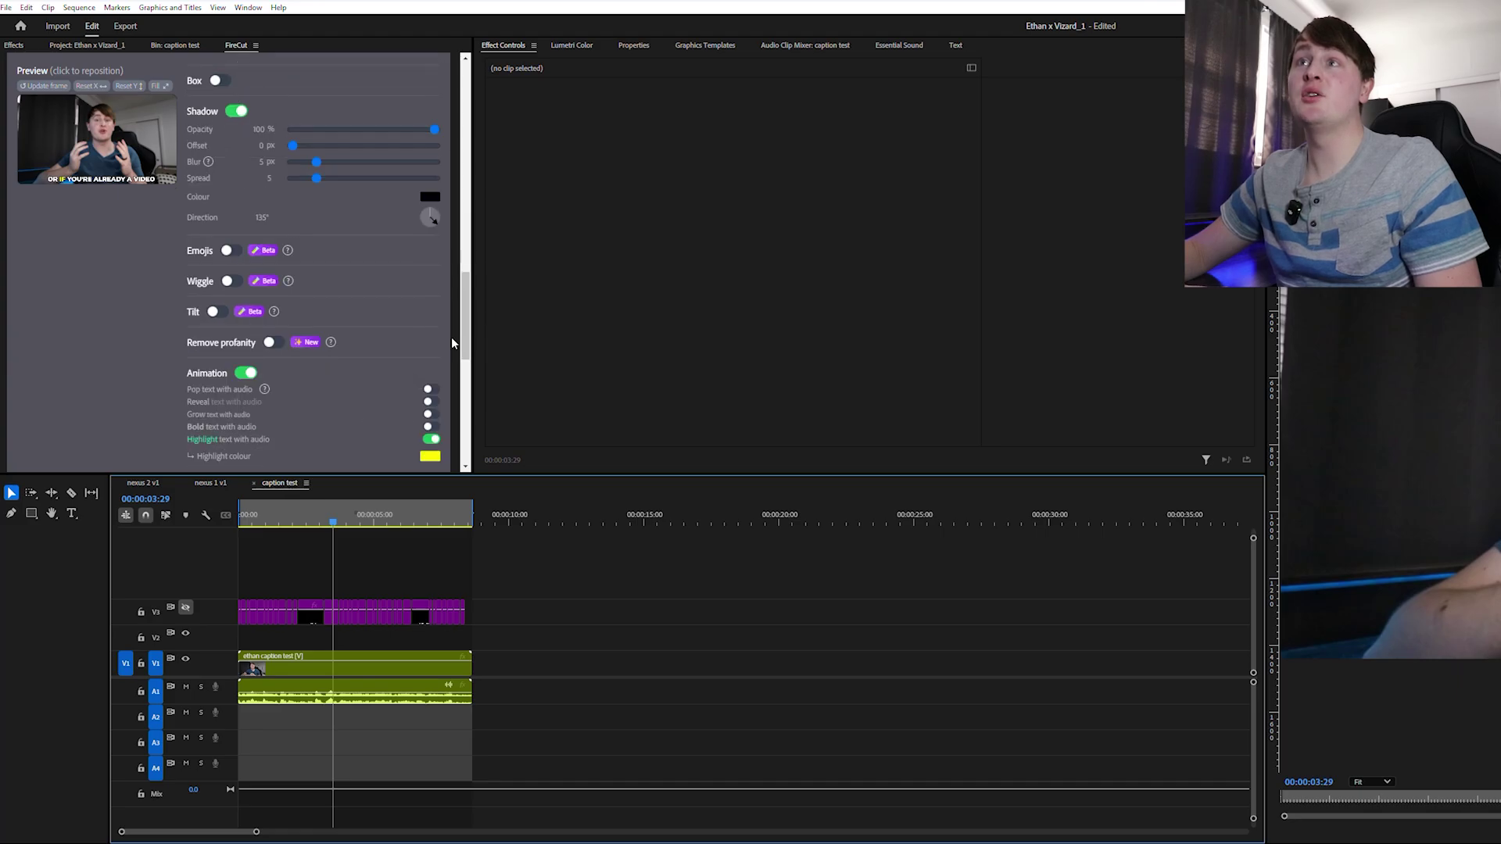
pyautogui.scroll(-10, 368, 407)
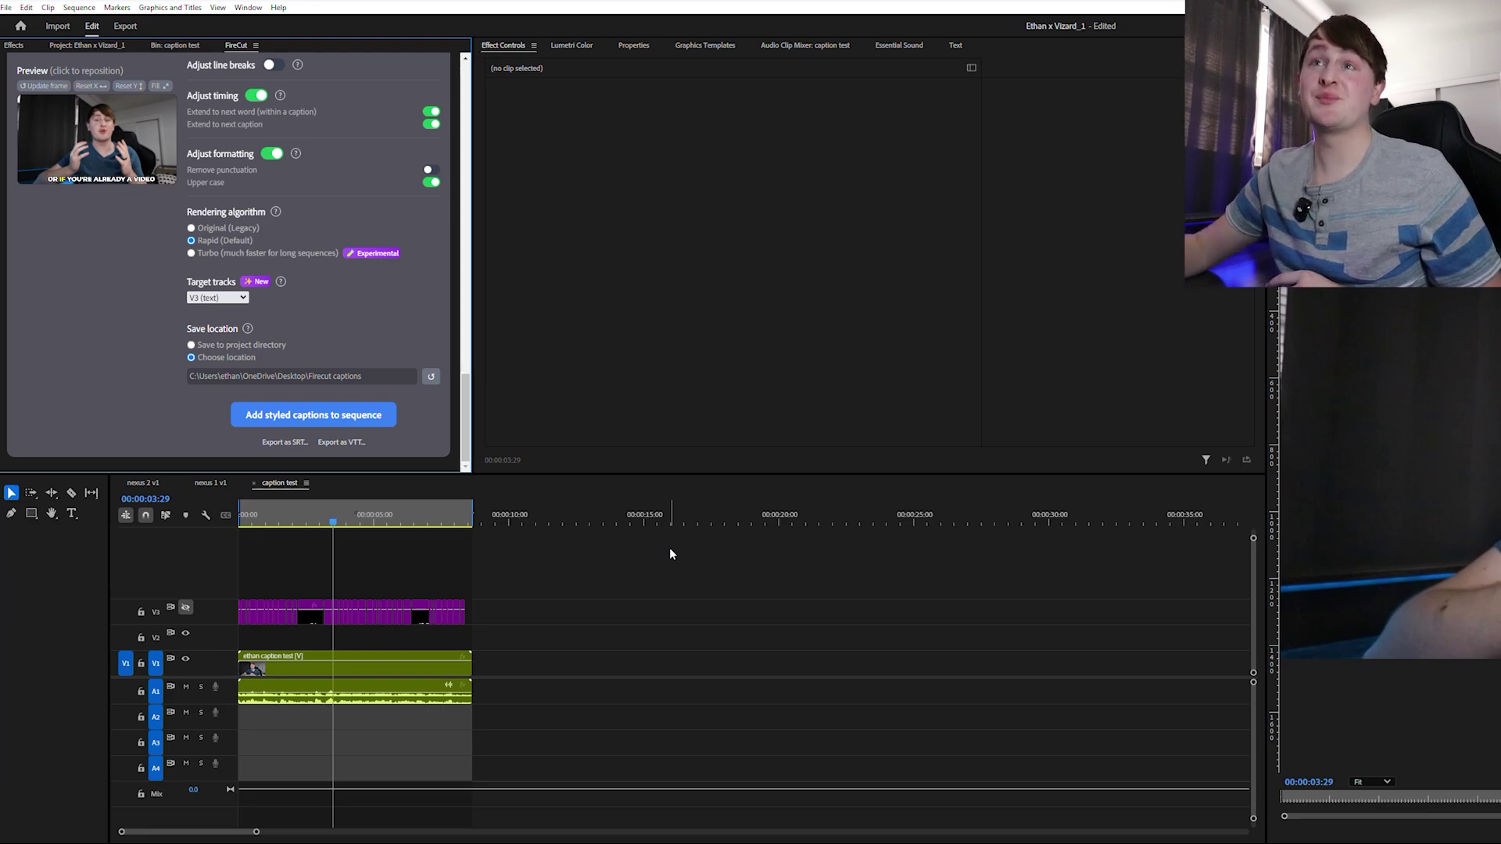
pyautogui.click(195, 259)
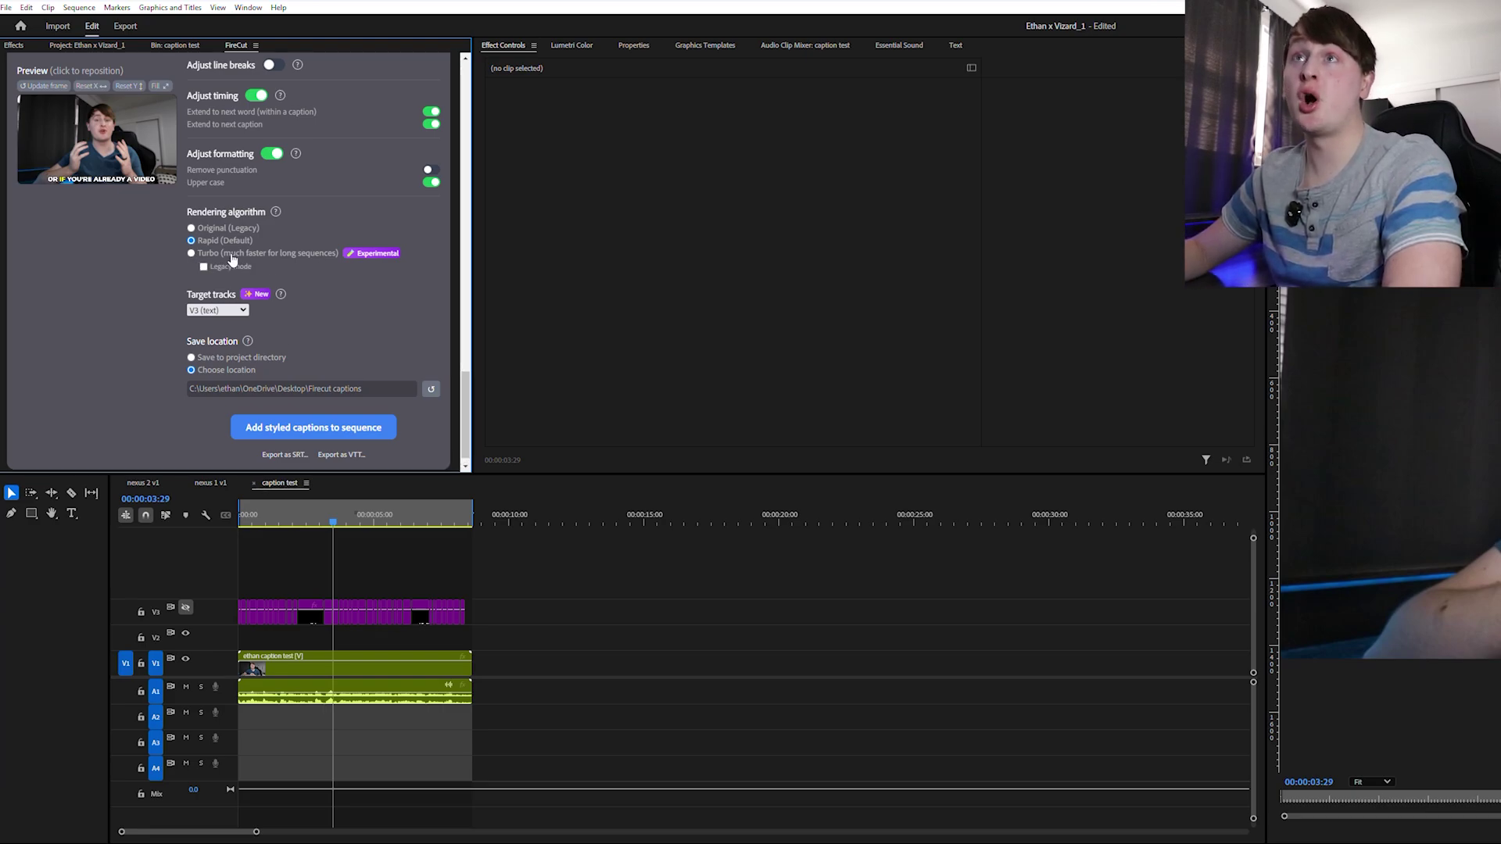
pyautogui.scroll(-1, 344, 450)
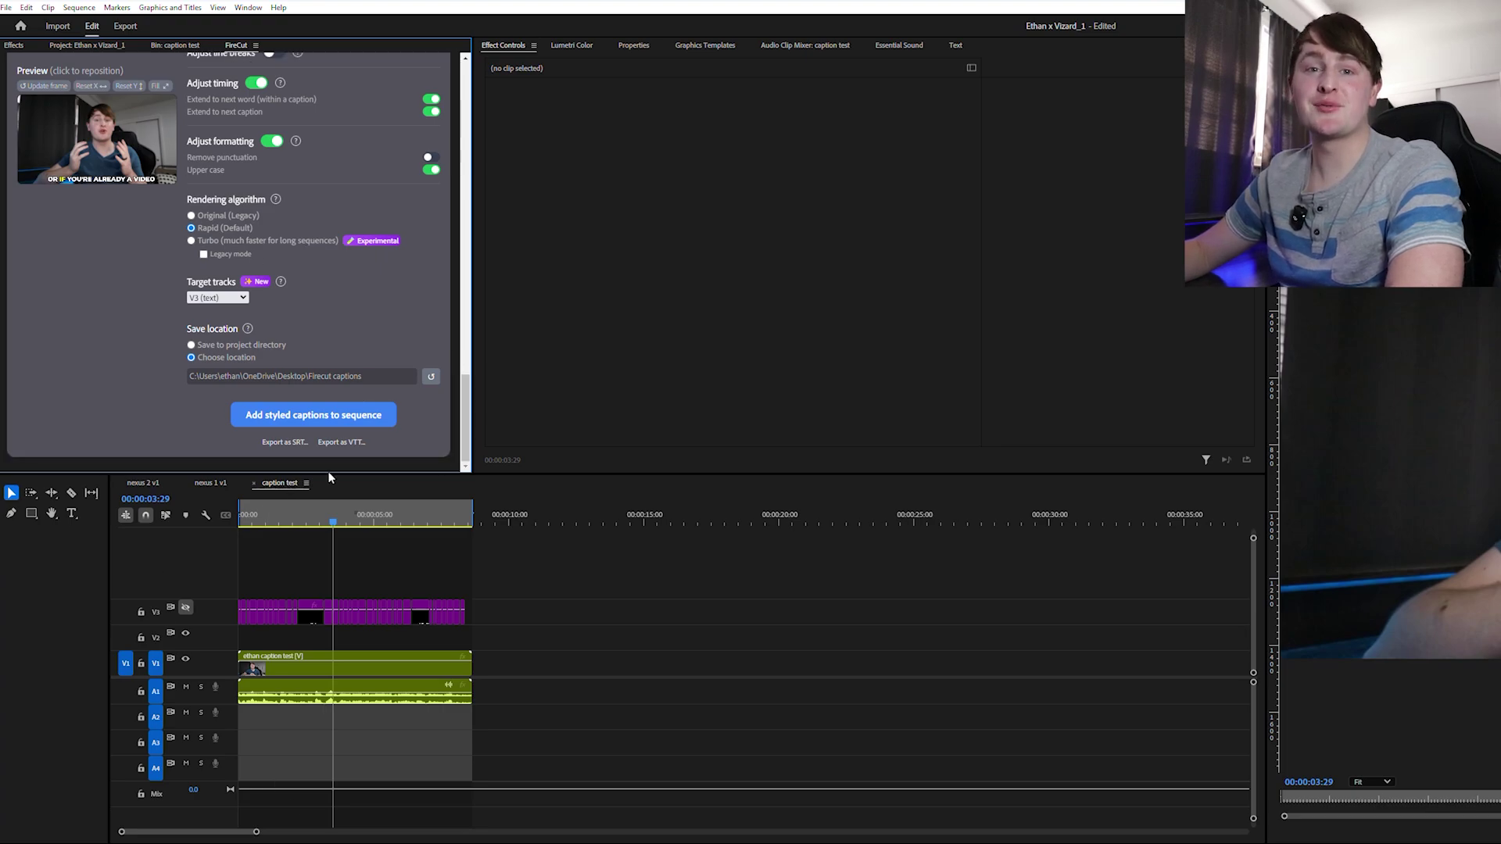